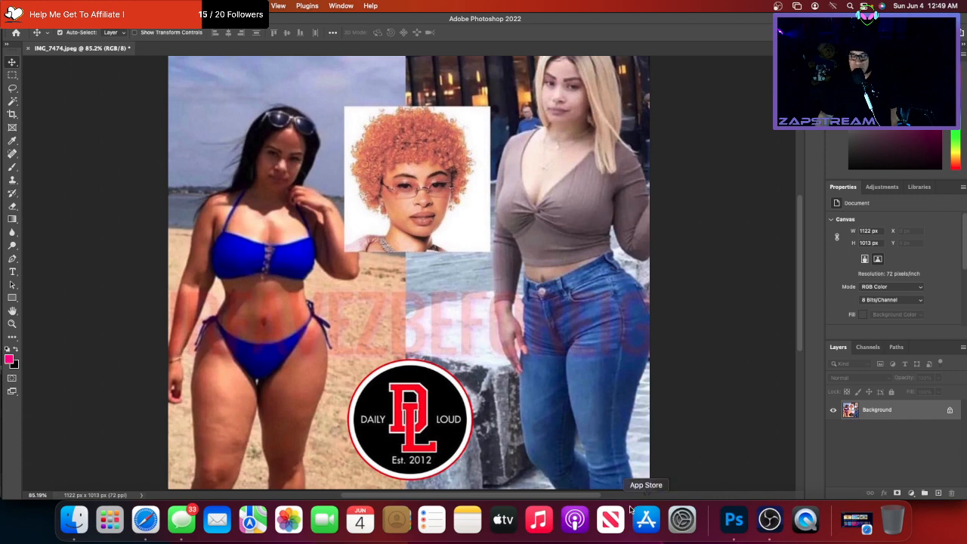
- Lower OBS Desktop Audio well below -9.6 dB, then return to Photoshop
click(769, 520)
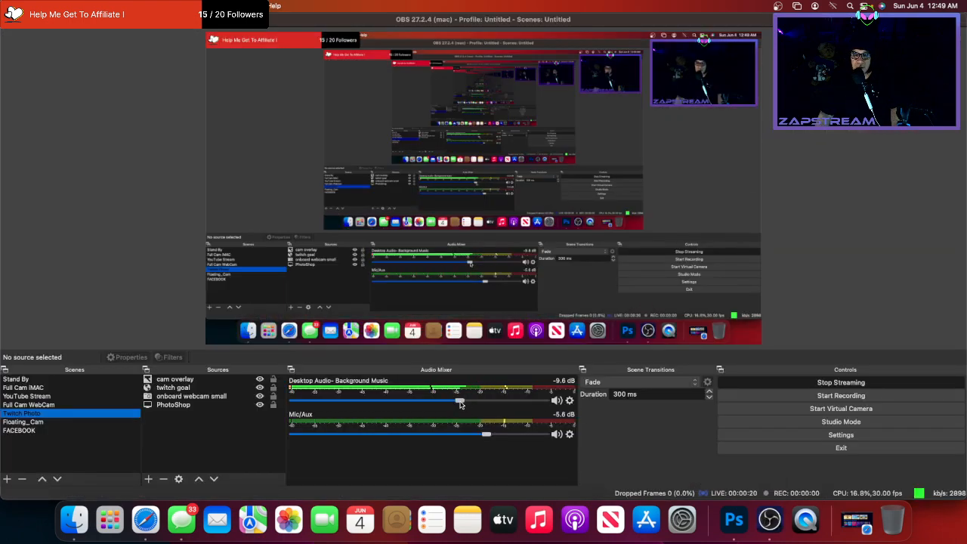
drag(459, 404, 370, 401)
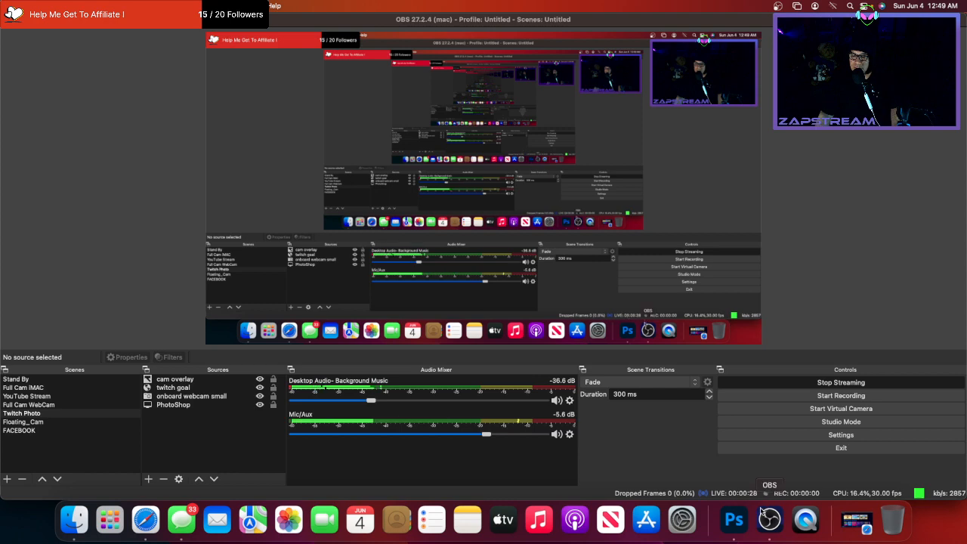
click(733, 519)
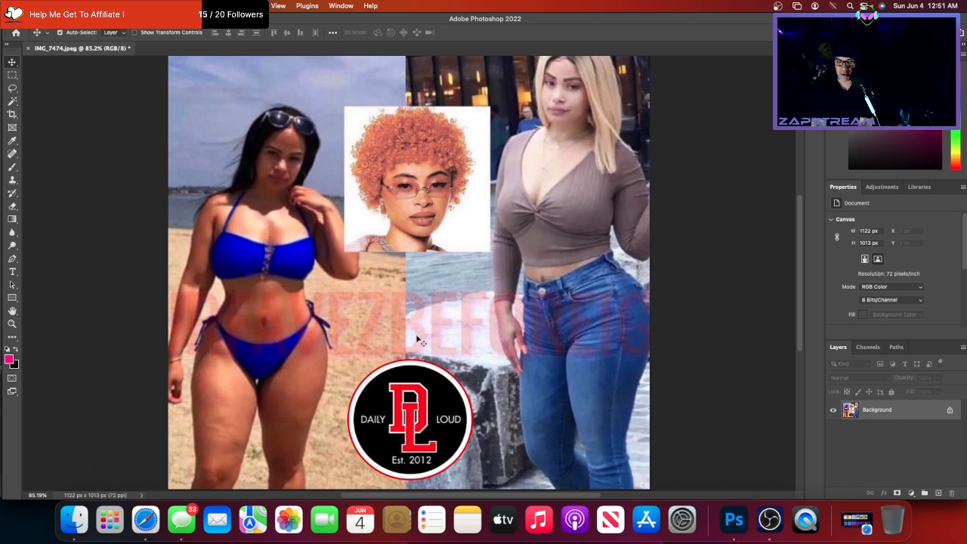
- Invert the collage's colours and zoom to 200% on the beach woman's midriff
key(super+i)
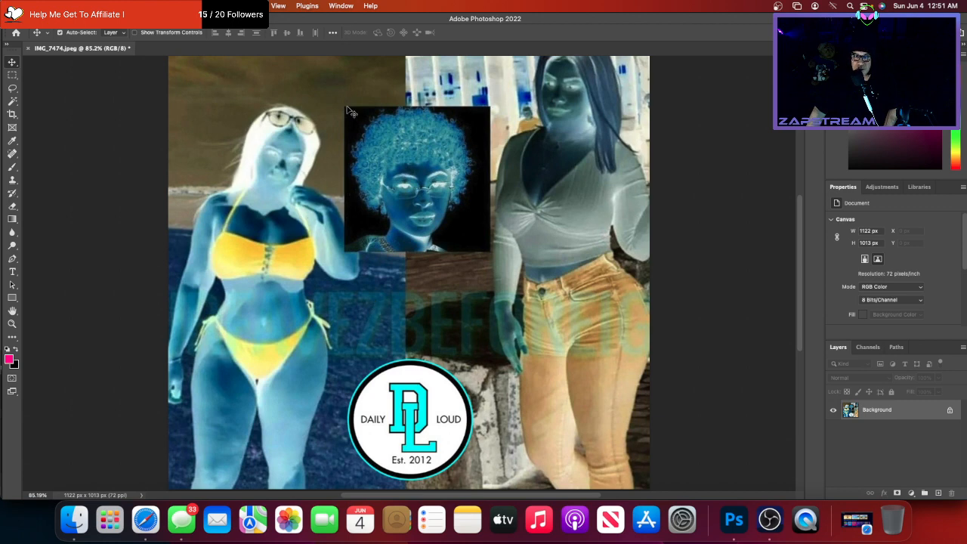
click(280, 7)
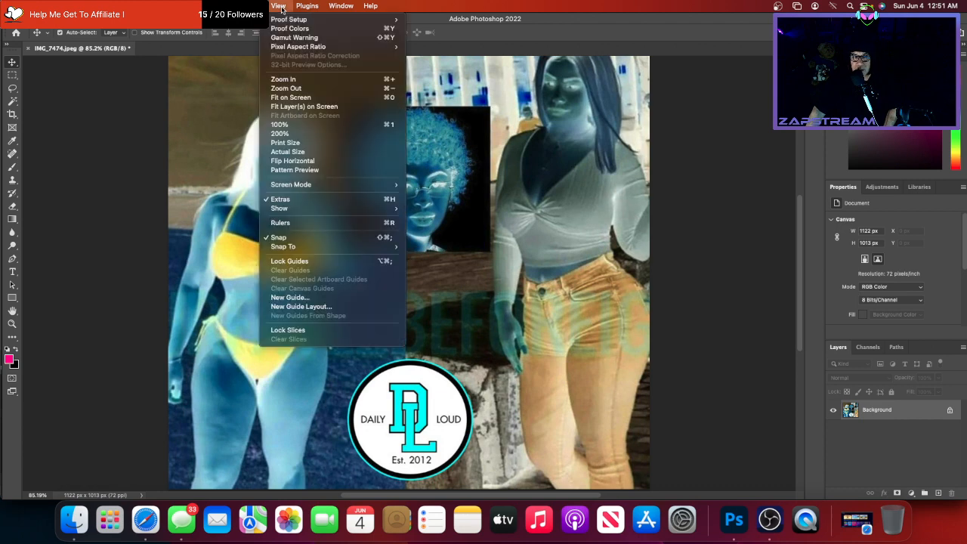
click(293, 80)
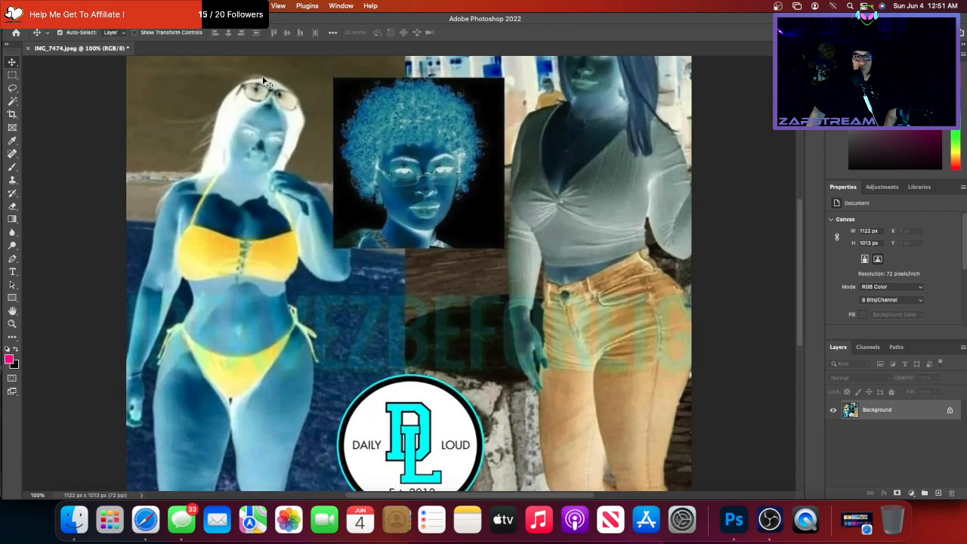
click(278, 7)
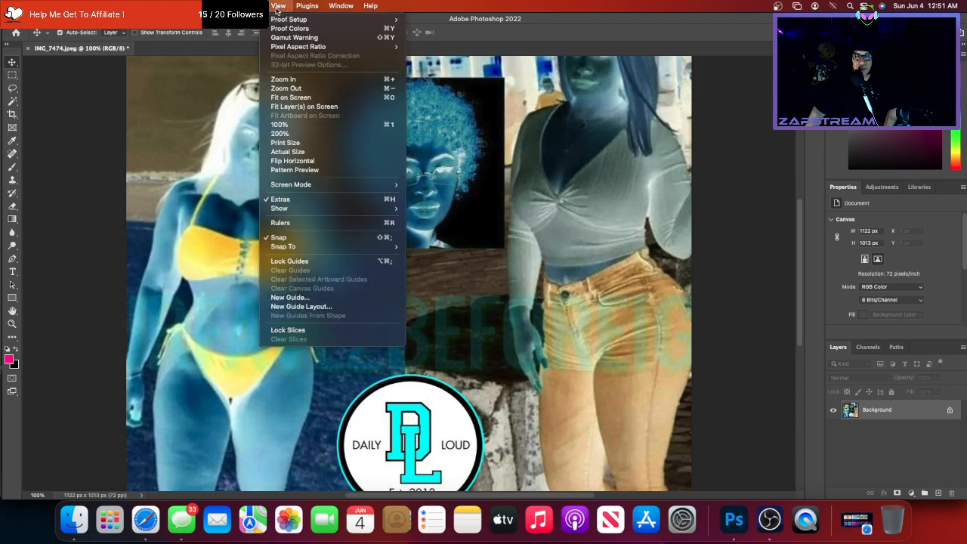
click(294, 80)
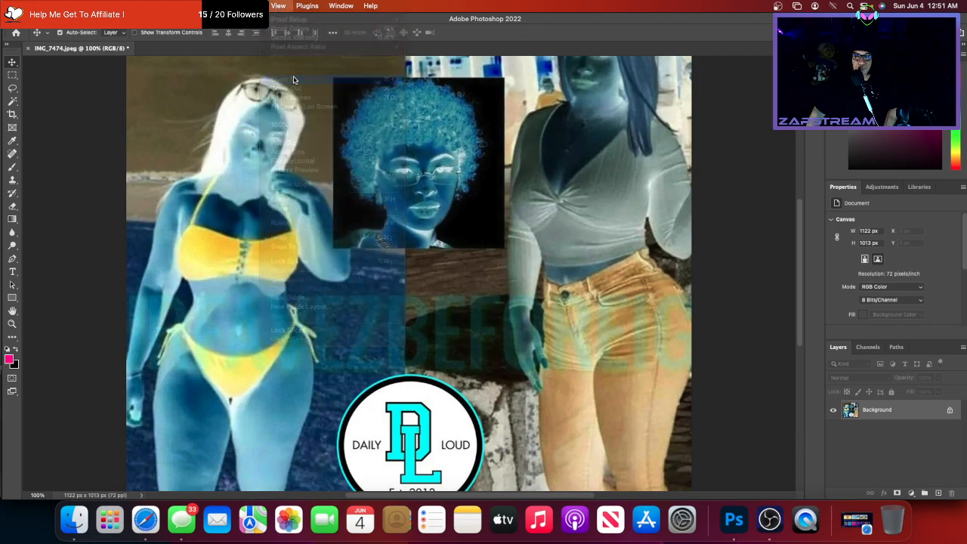
scroll(266, 130, left, 10)
scroll(266, 130, up, 2)
scroll(266, 130, down, 5)
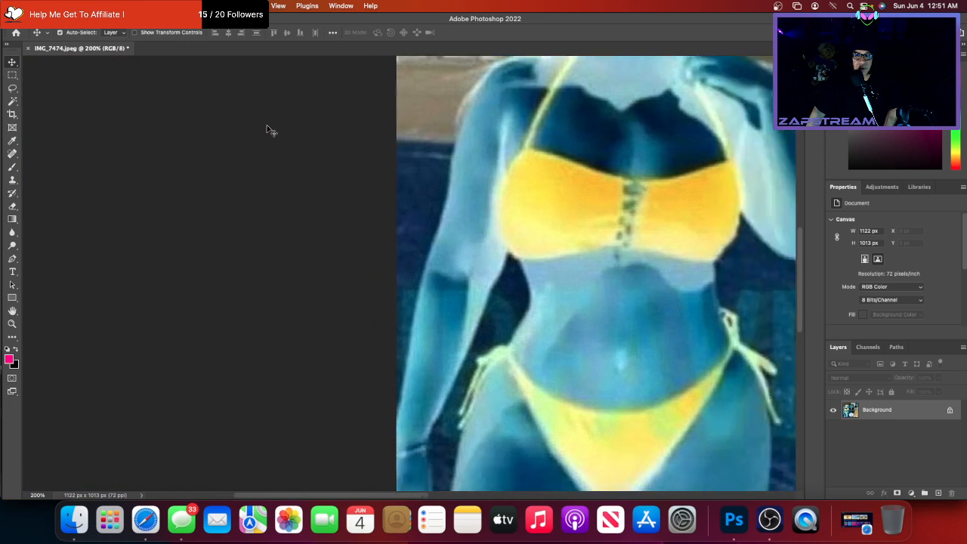
scroll(265, 130, right, 3)
scroll(266, 130, up, 3)
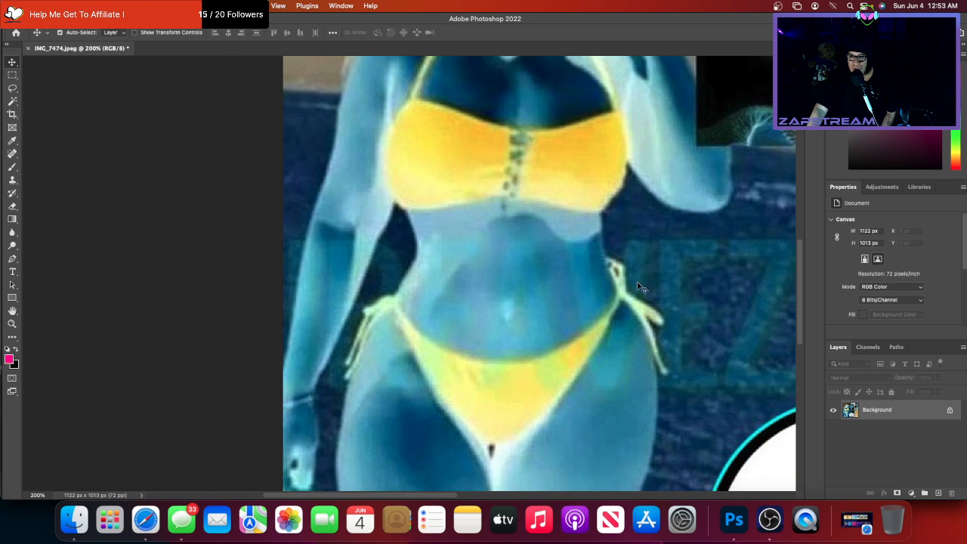
- Dismiss the locked Background layer warning and undo the Invert to restore original colours
drag(636, 283, 638, 288)
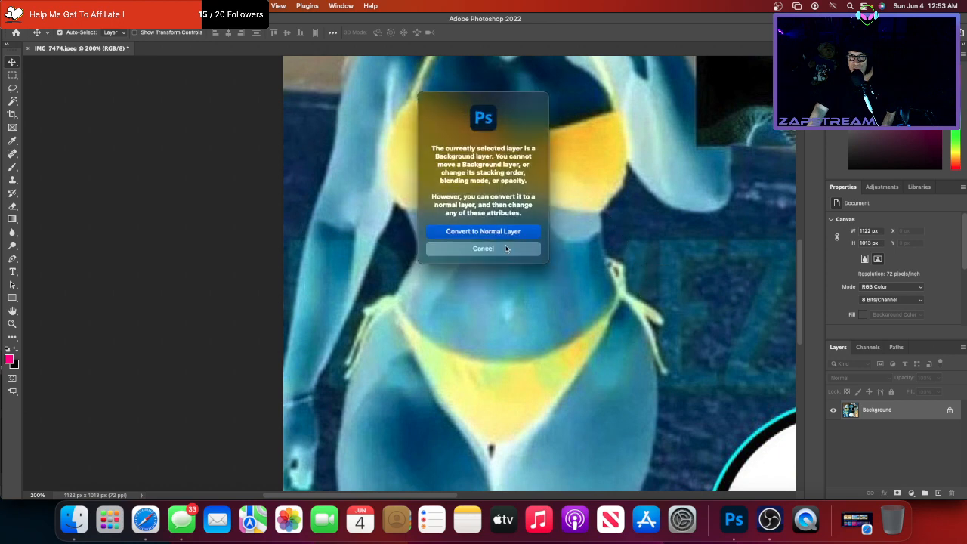
click(504, 249)
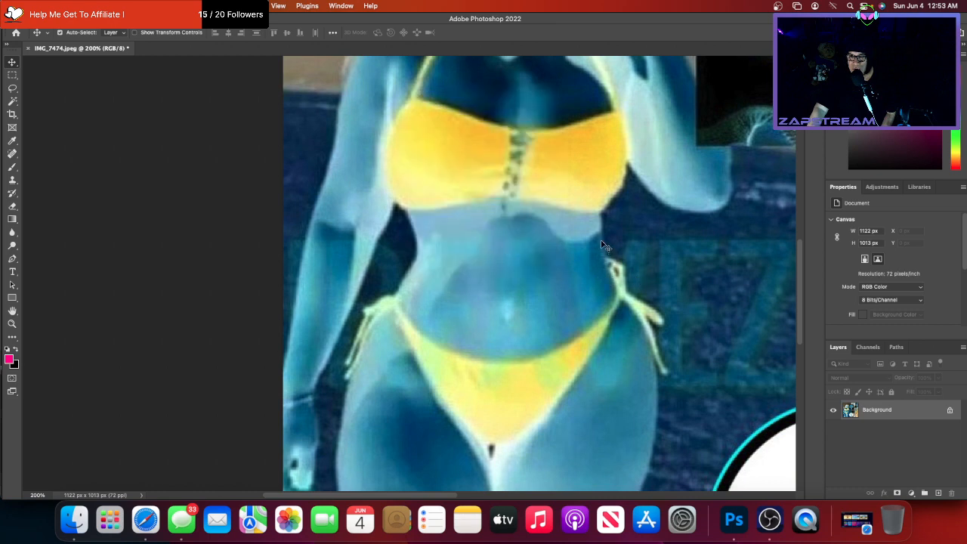
scroll(602, 245, right, 10)
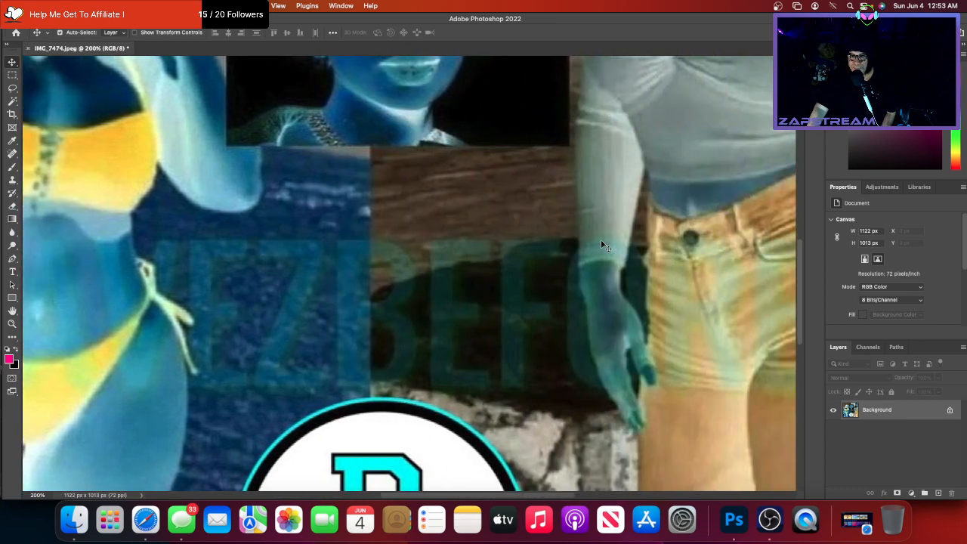
scroll(602, 245, right, 3)
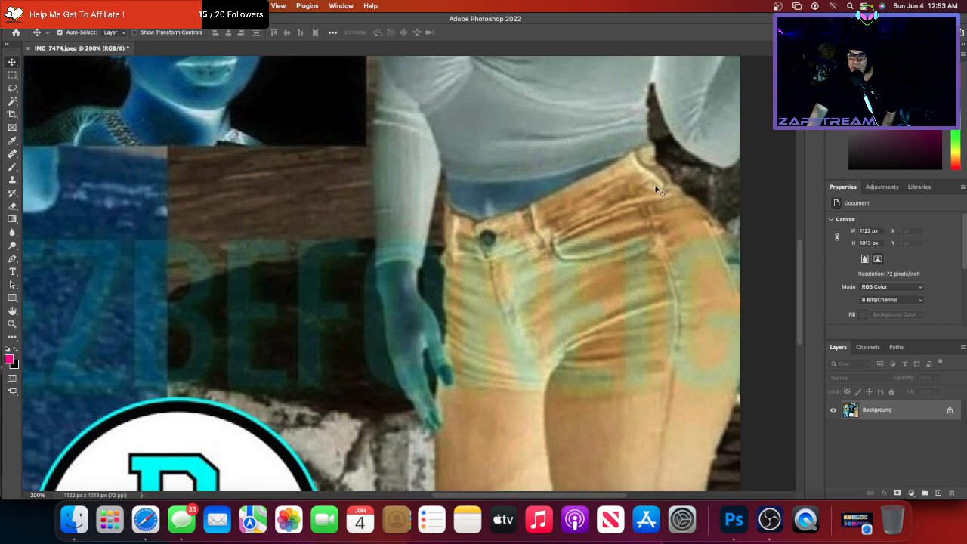
scroll(654, 185, up, 2)
scroll(656, 190, up, 1)
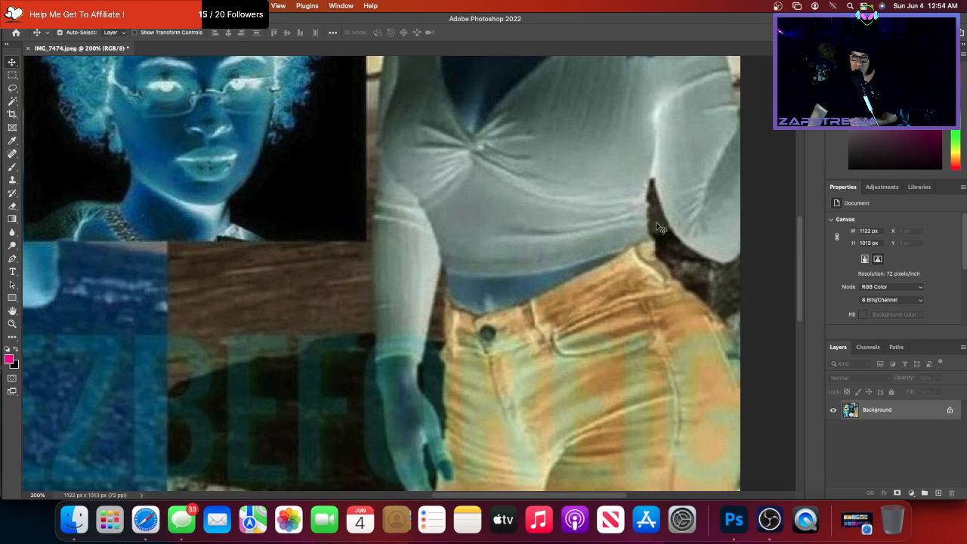
scroll(635, 262, left, 1)
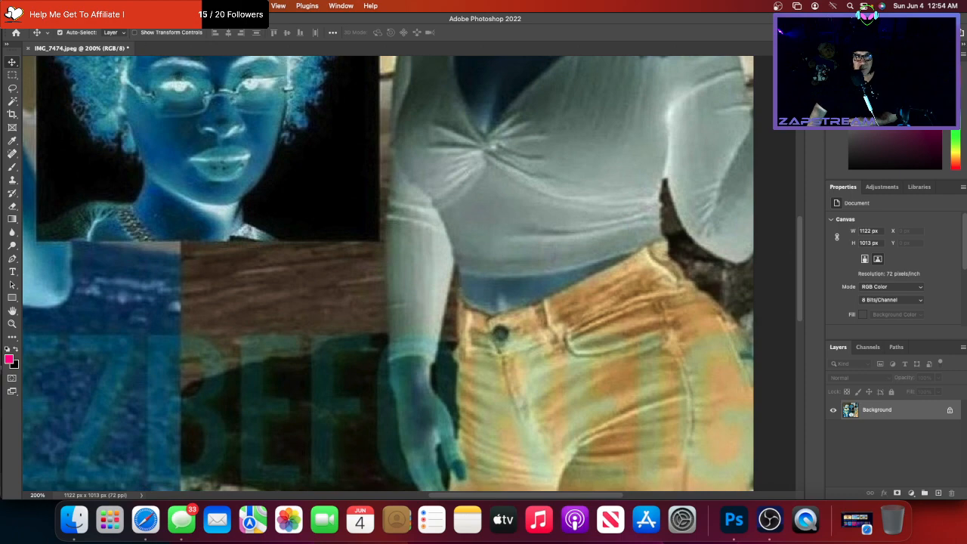
click(98, 6)
click(106, 20)
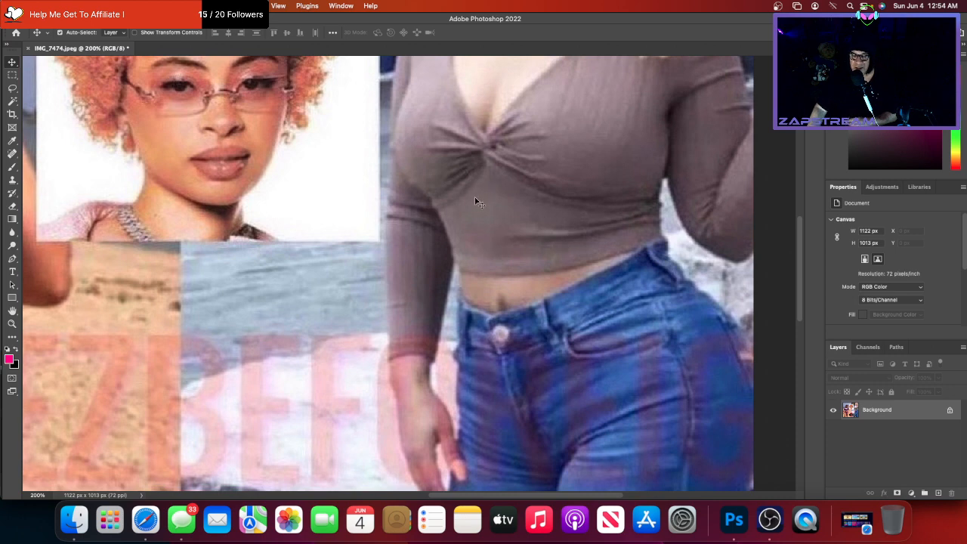
scroll(568, 235, up, 2)
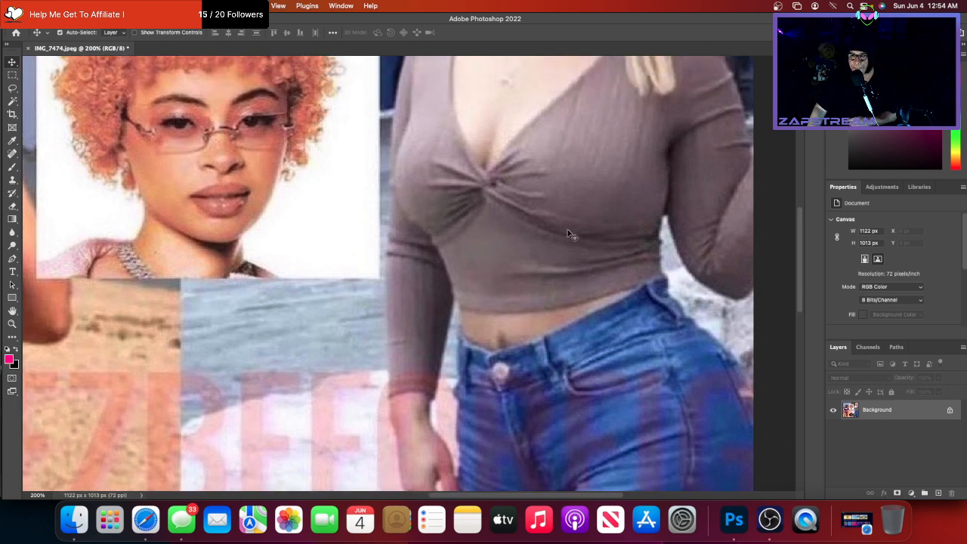
scroll(602, 257, down, 2)
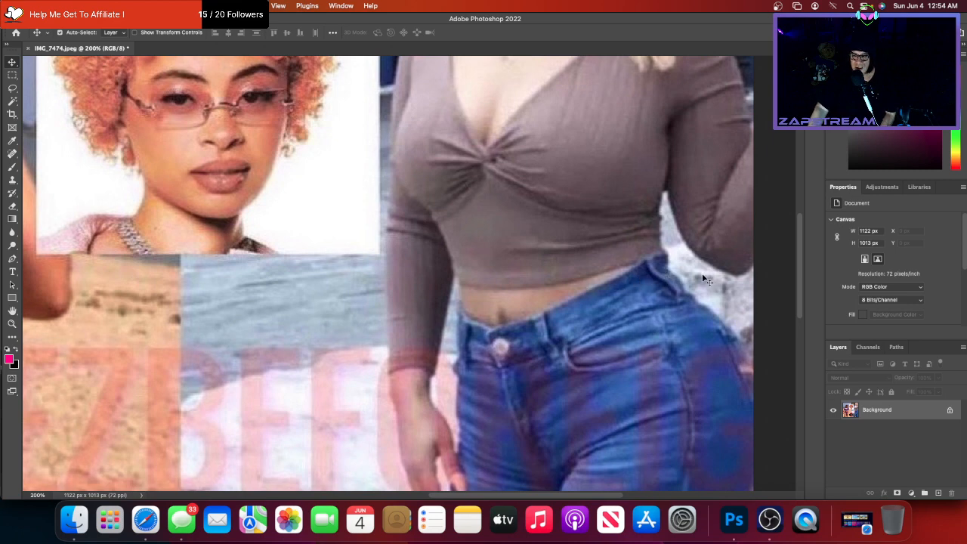
scroll(704, 280, down, 5)
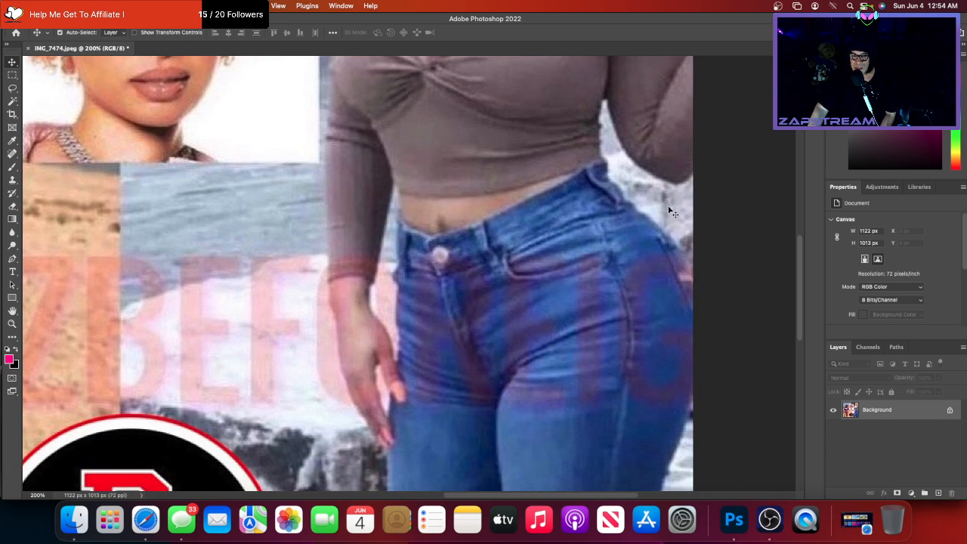
scroll(668, 334, down, 4)
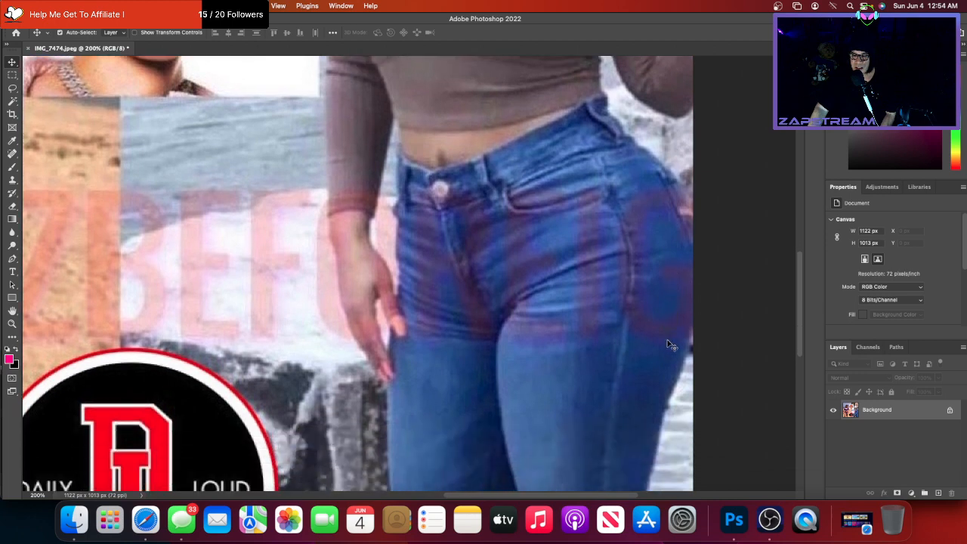
scroll(669, 344, down, 4)
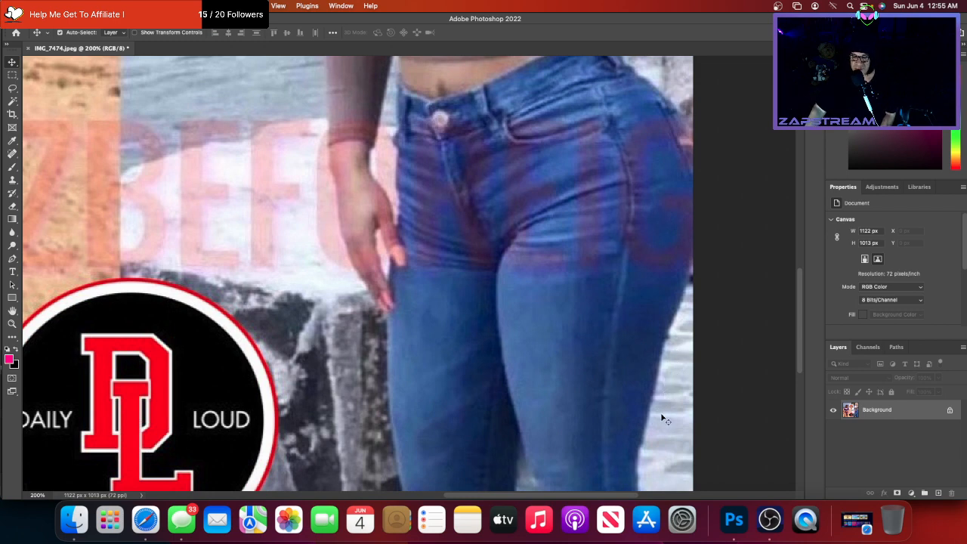
scroll(660, 427, down, 3)
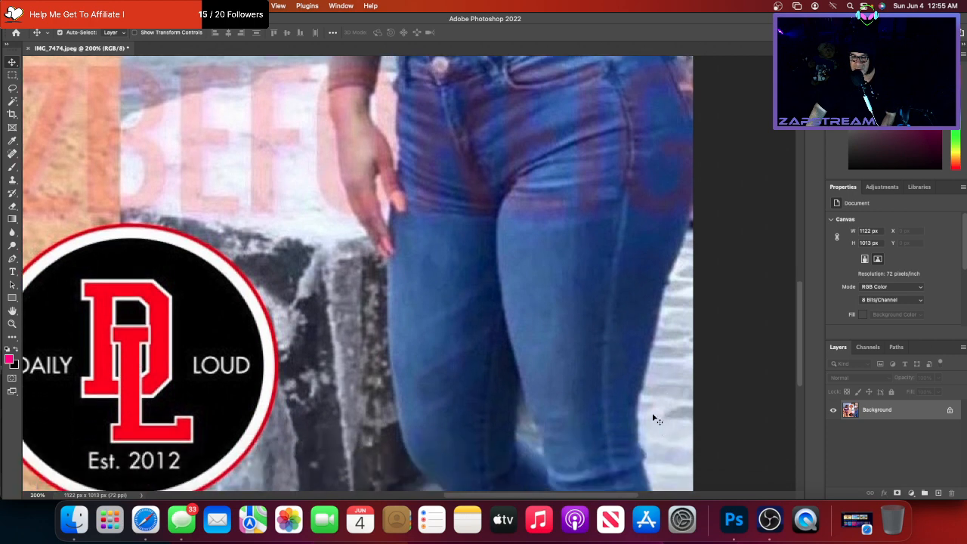
scroll(654, 454, down, 3)
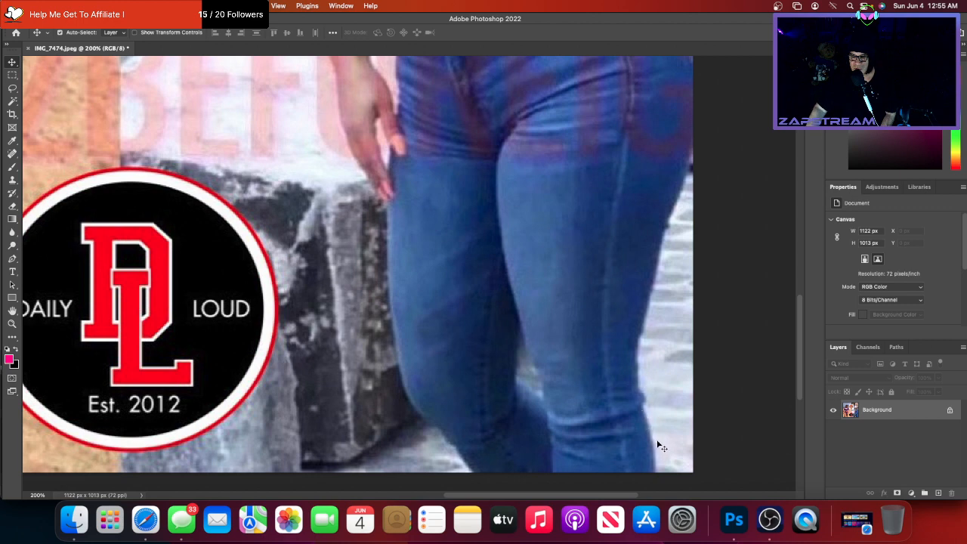
scroll(659, 447, down, 5)
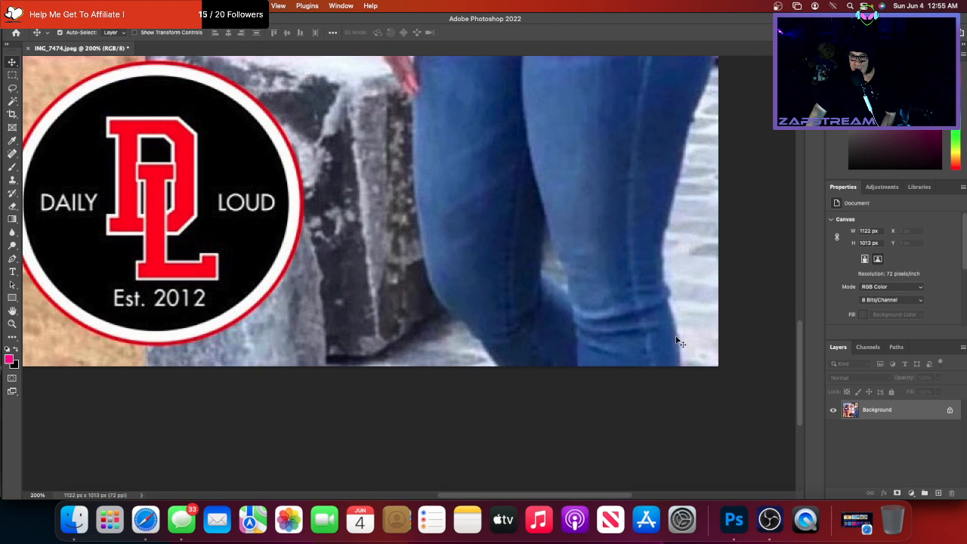
scroll(573, 333, up, 10)
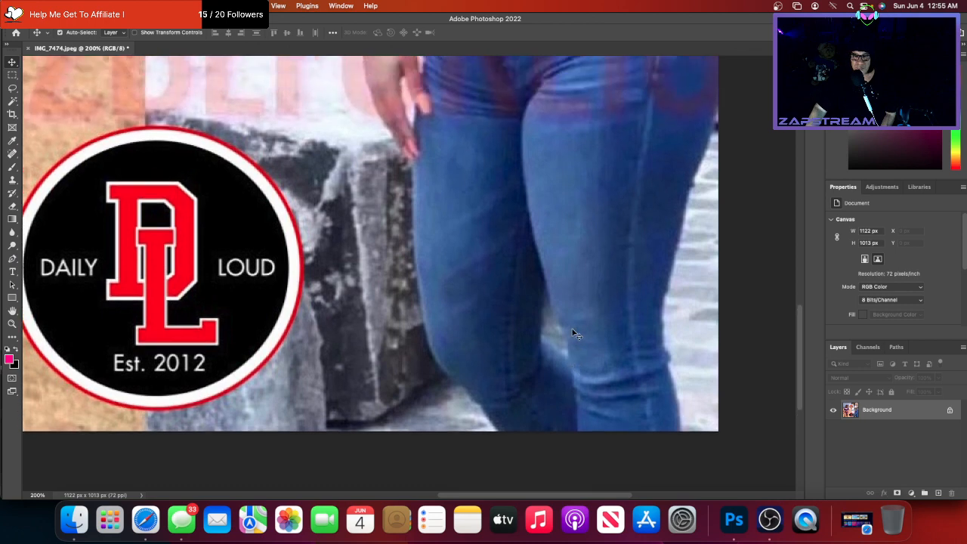
scroll(572, 334, up, 4)
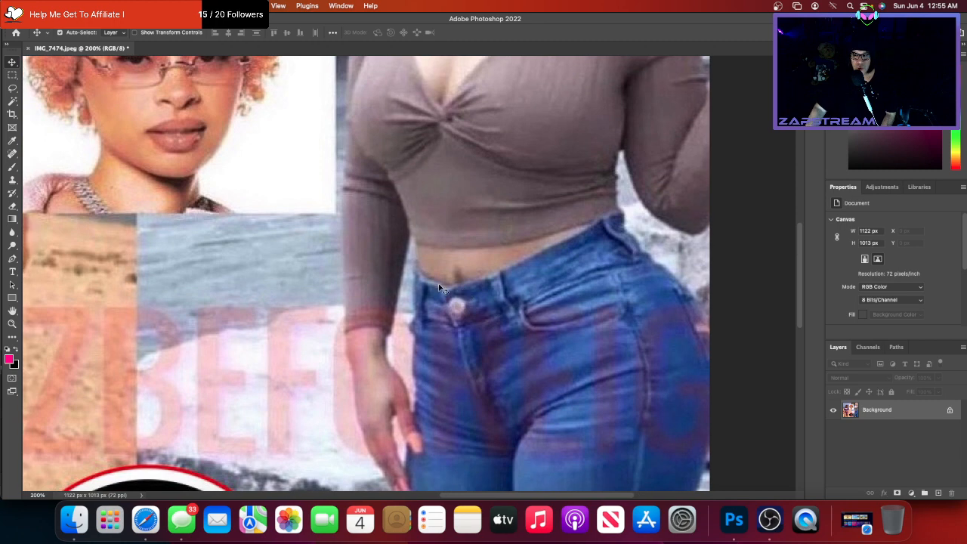
scroll(438, 284, left, 10)
scroll(438, 283, up, 3)
scroll(414, 285, up, 4)
scroll(415, 286, left, 2)
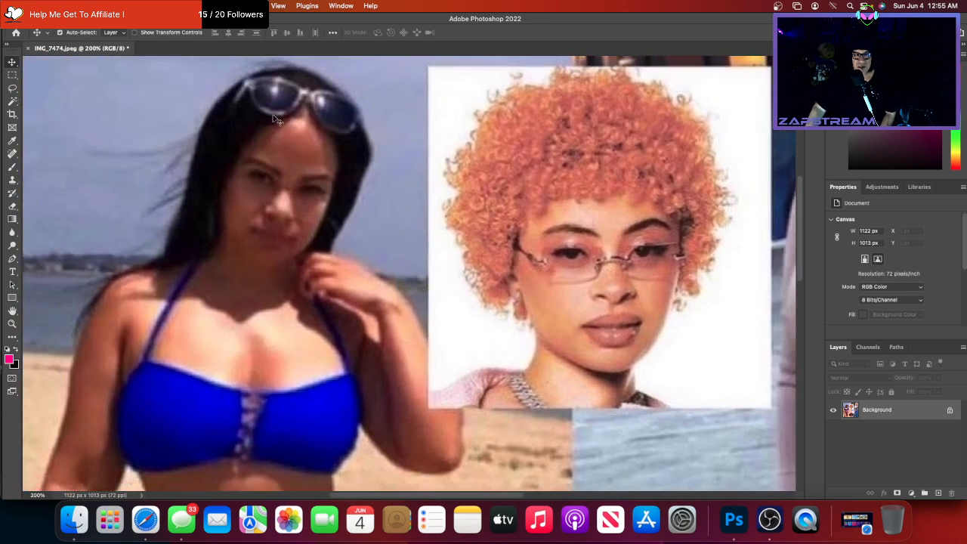
- Fit the collage on screen and duplicate the layer twice into Layer 1 and Layer 1 copy
click(276, 6)
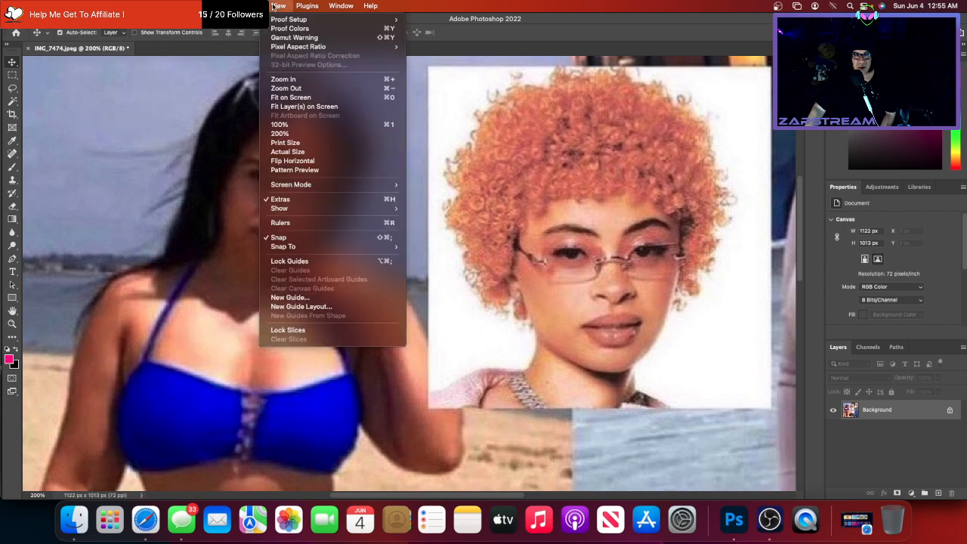
click(295, 97)
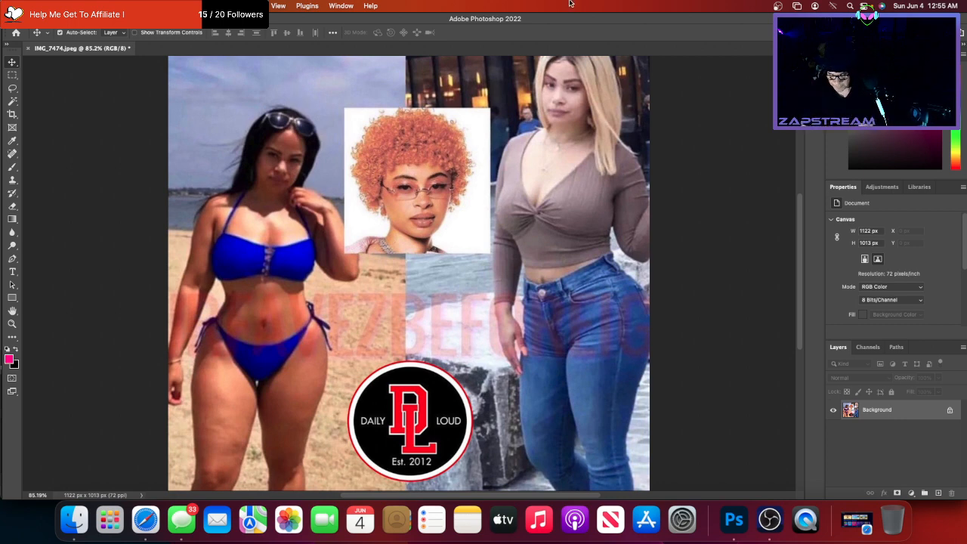
key(super+j)
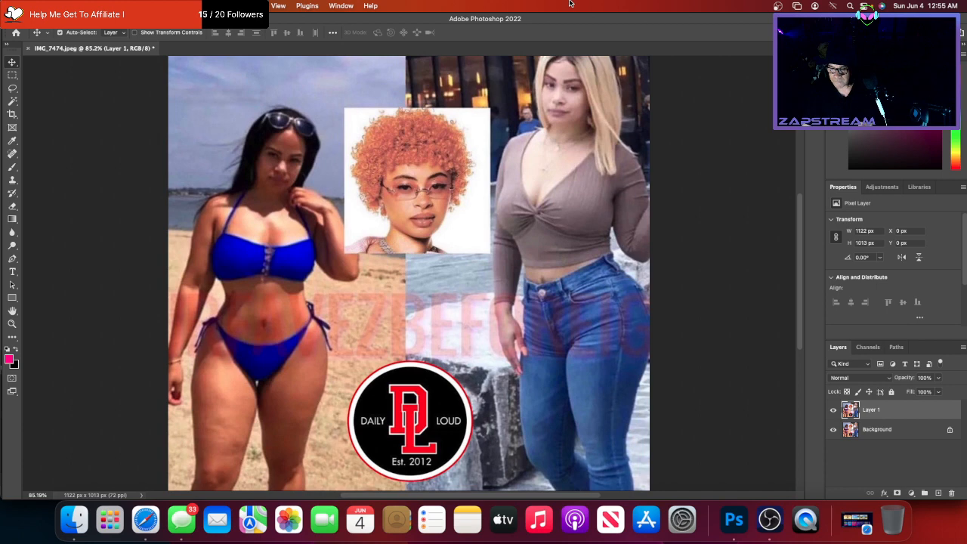
key(super+j)
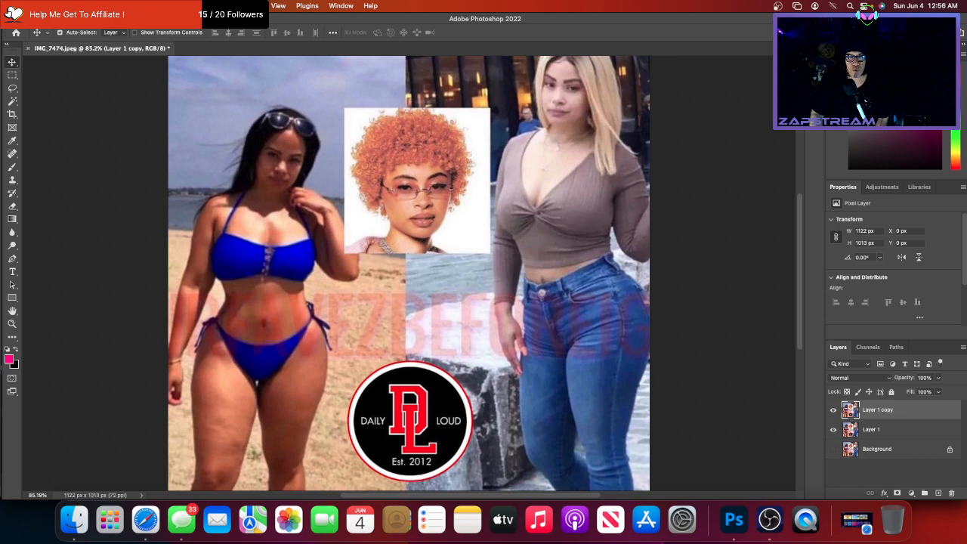
click(232, 6)
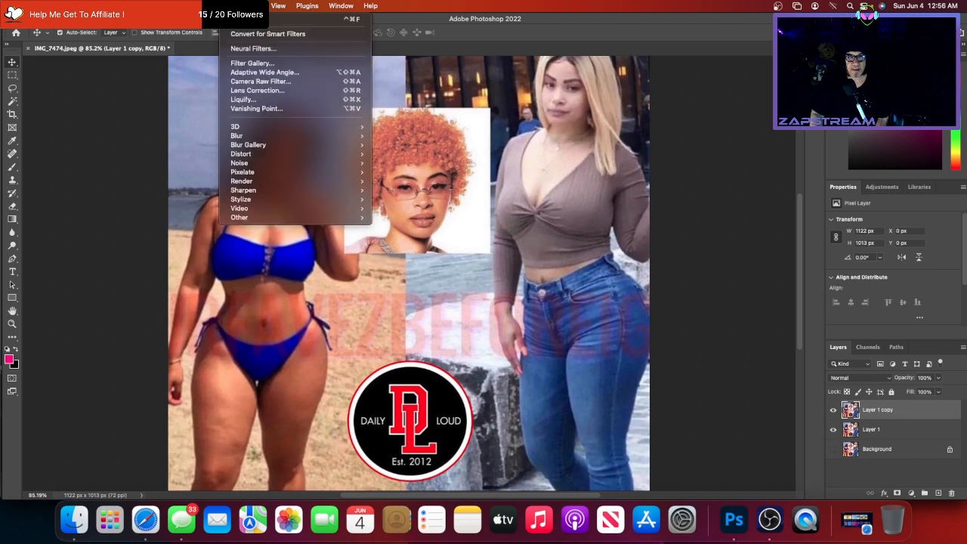
- Open Liquify on the top duplicate layer and zoom its preview to 100%
click(240, 100)
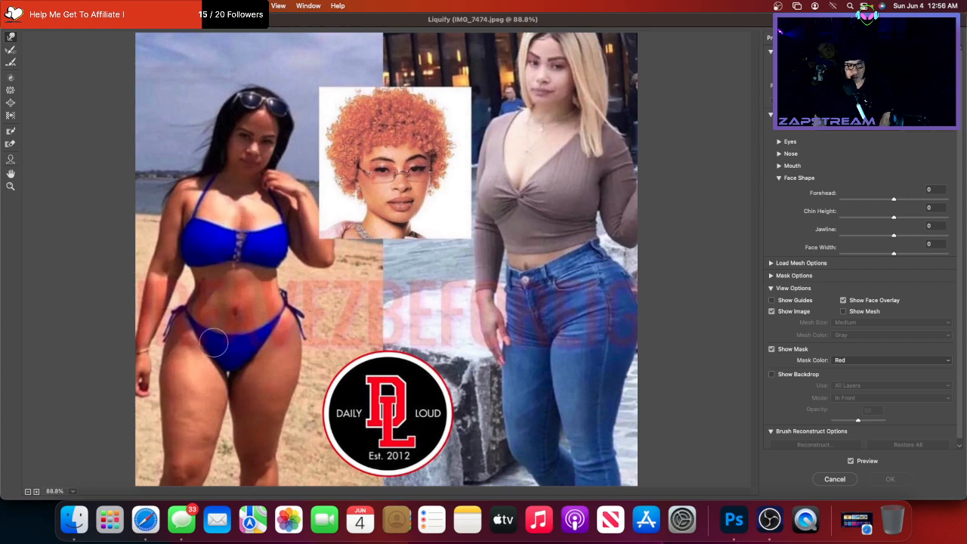
click(37, 492)
- At 200% preview zoom, push the woman's left waist inward with Forward Warp
click(37, 491)
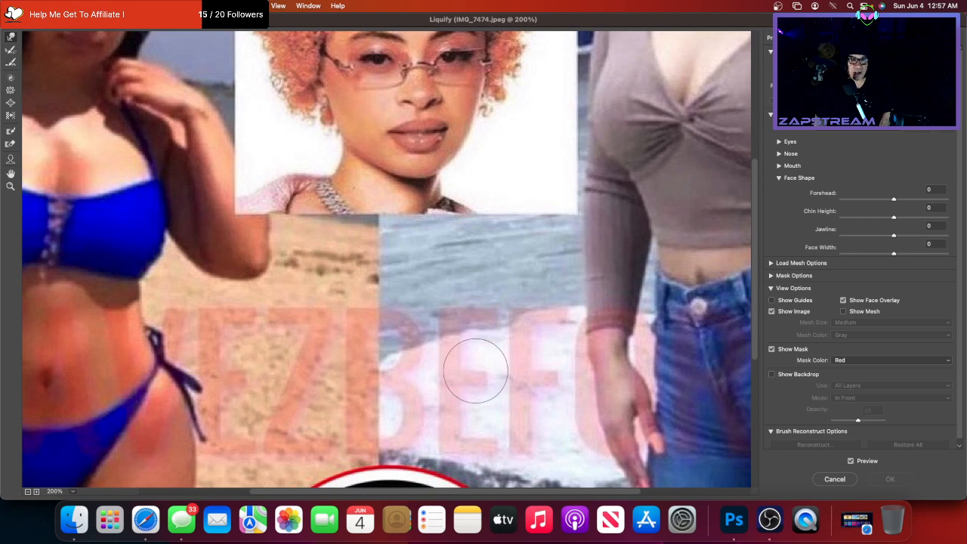
scroll(472, 368, left, 5)
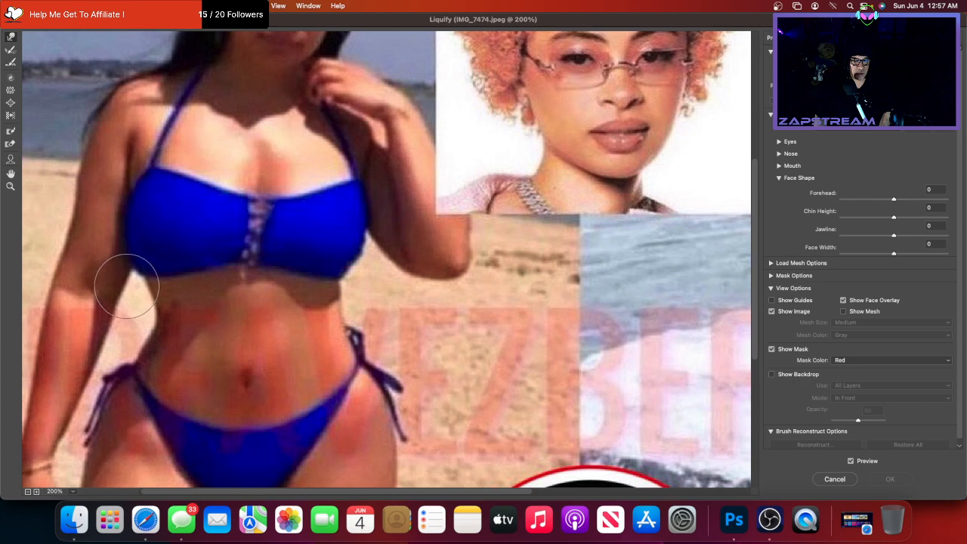
drag(126, 286, 171, 312)
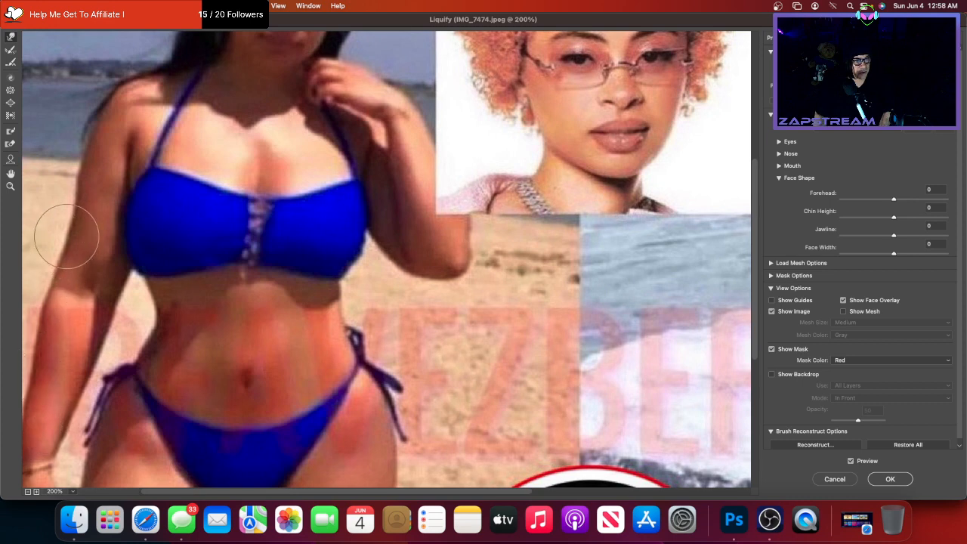
- Nudge the outer edge of the woman's left arm with two small Forward Warp strokes
drag(68, 246, 80, 158)
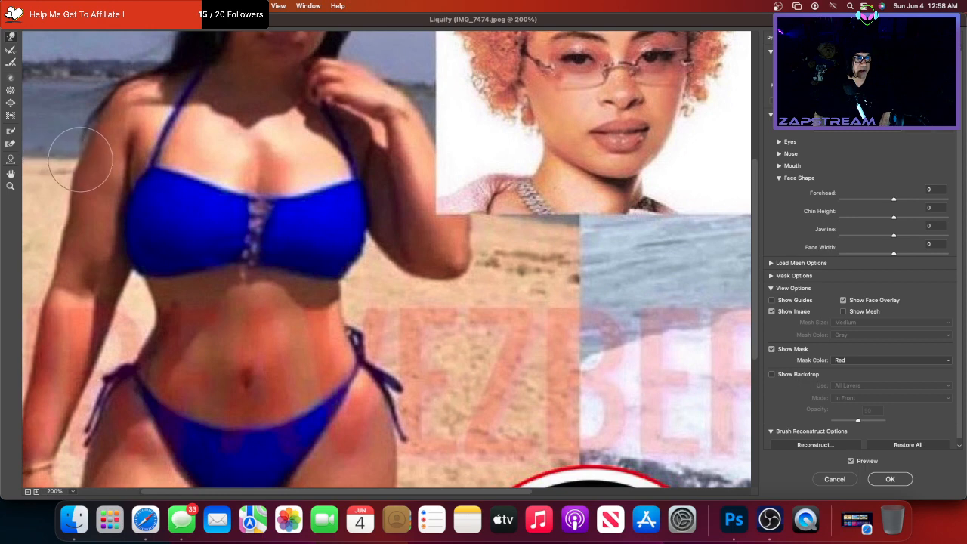
drag(88, 161, 58, 260)
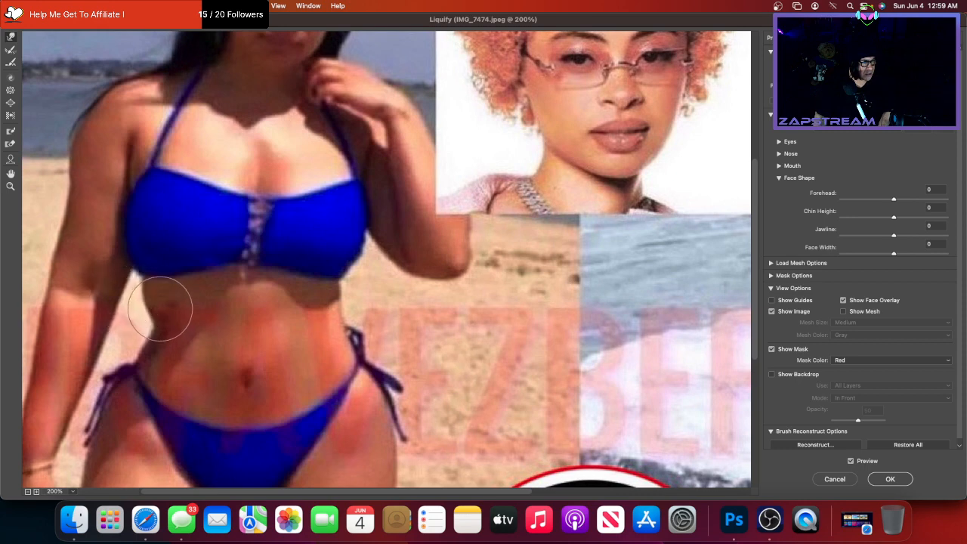
- Smooth the left waistline with three Forward Warp strokes along its edge
mouse_move(161, 308)
mouse_down()
mouse_move(151, 307)
mouse_move(166, 324)
mouse_move(144, 330)
mouse_move(156, 350)
mouse_move(113, 386)
mouse_move(168, 388)
mouse_move(152, 373)
mouse_move(141, 380)
mouse_move(143, 370)
mouse_up()
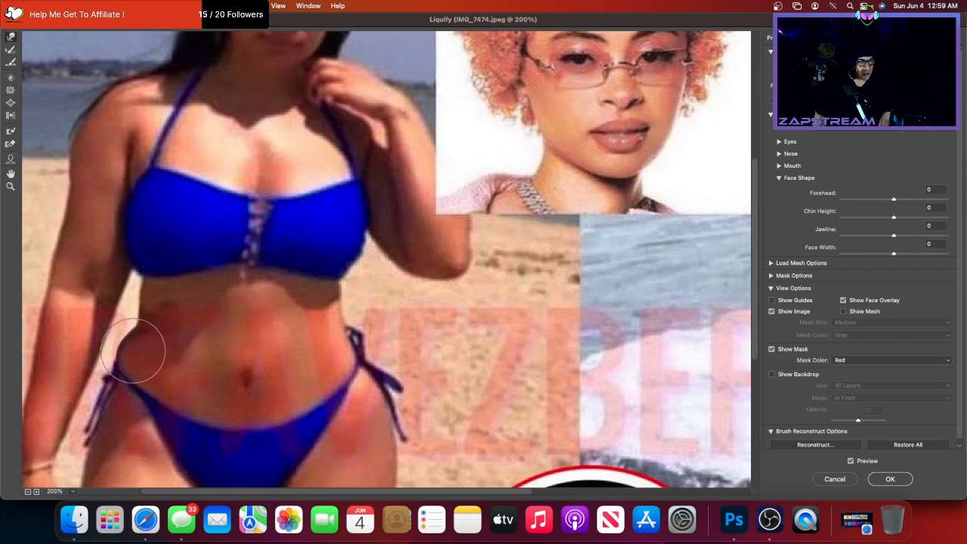
drag(129, 349, 190, 363)
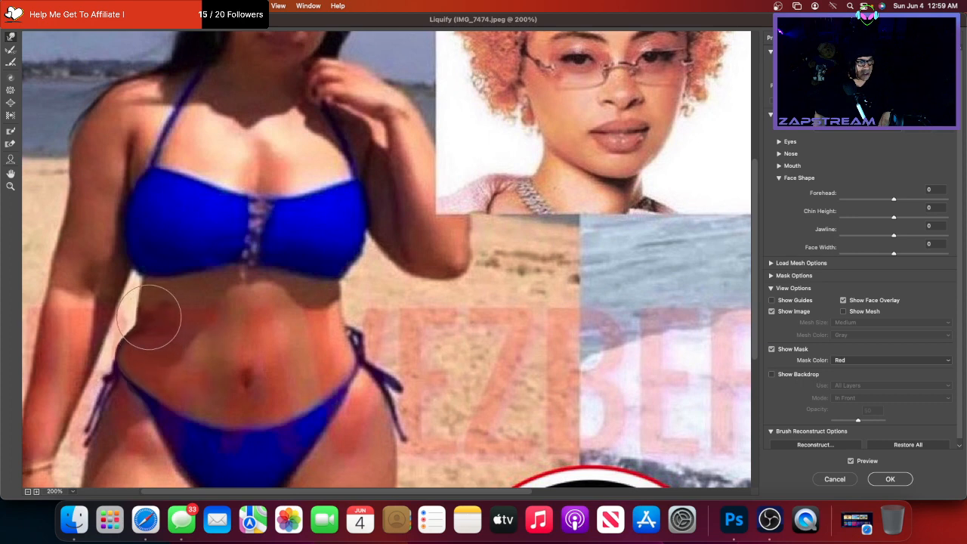
drag(143, 316, 143, 306)
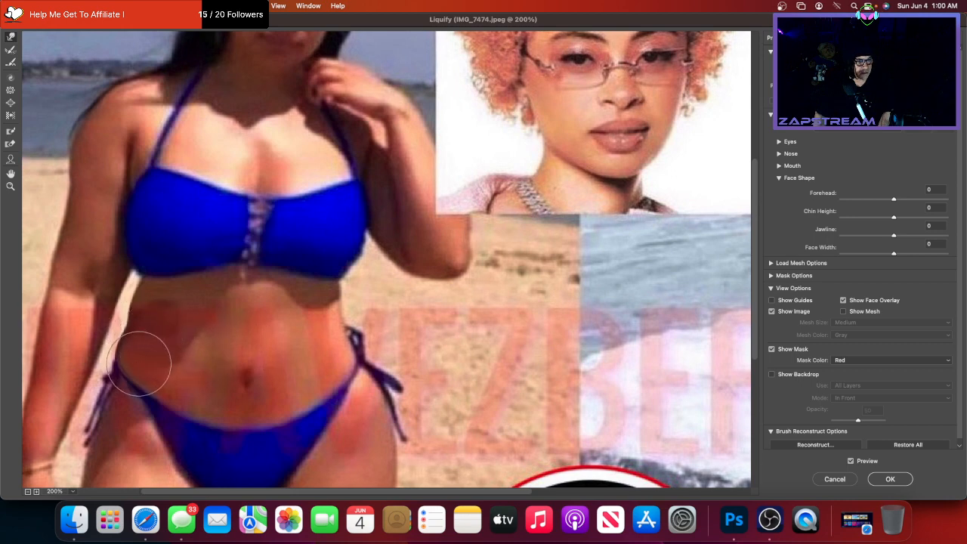
scroll(163, 350, down, 3)
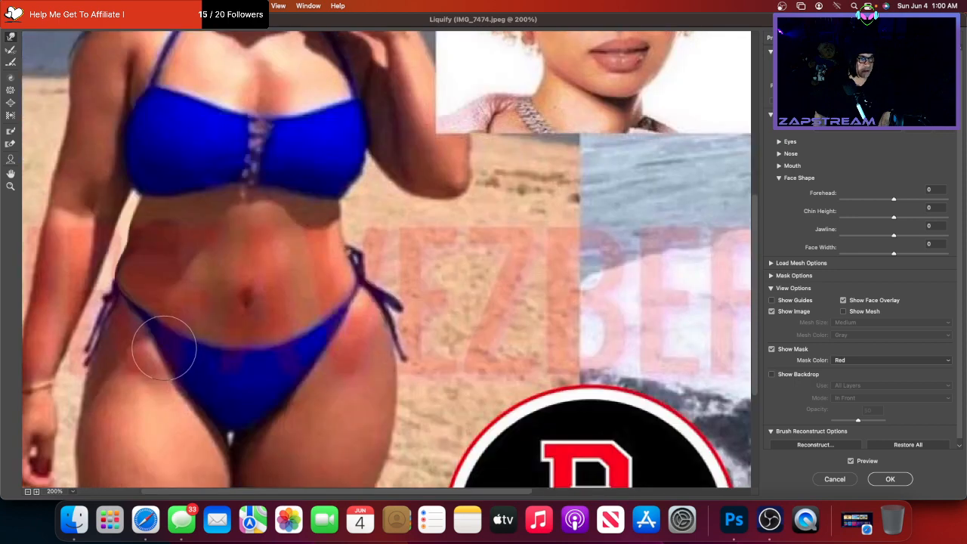
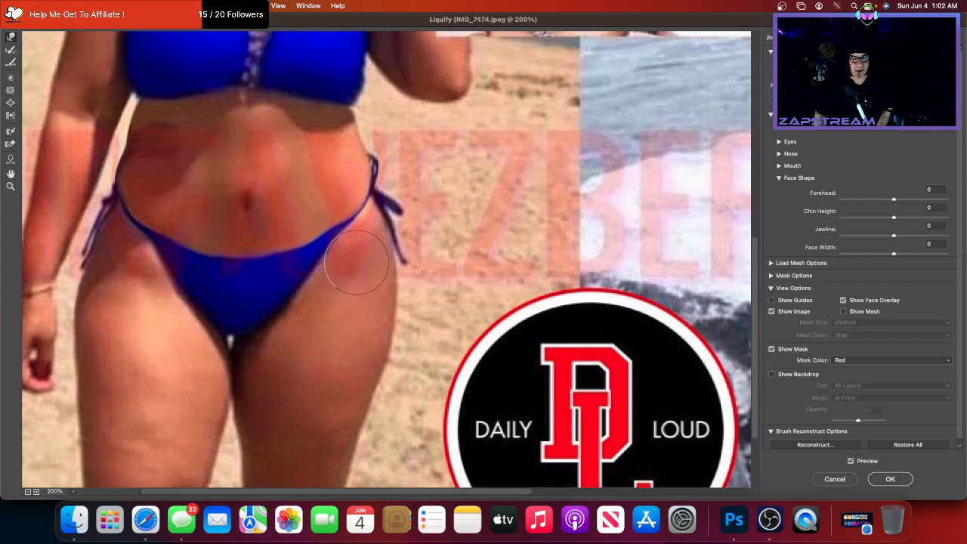
- Push the lower outer edge of the beach woman's thigh outward to fill its dent
scroll(352, 261, down, 3)
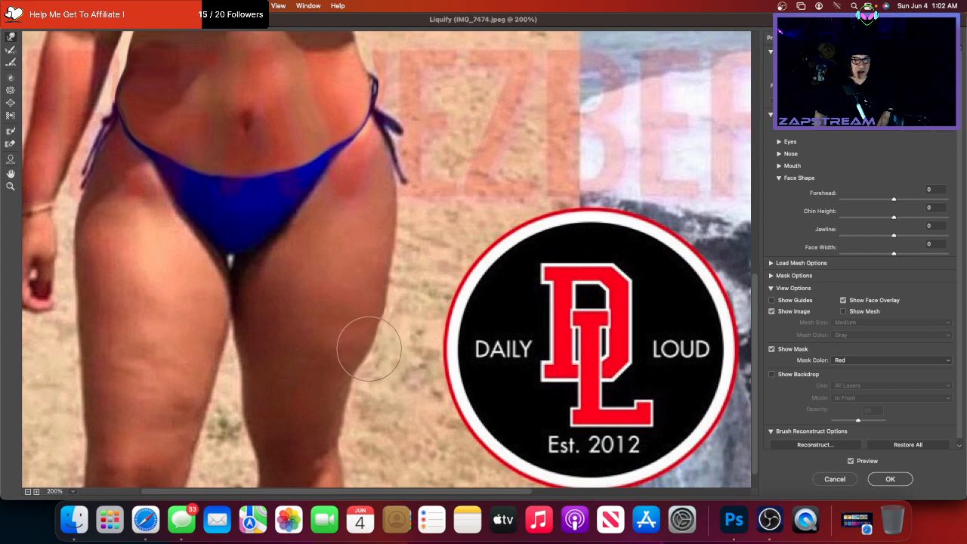
drag(350, 370, 359, 373)
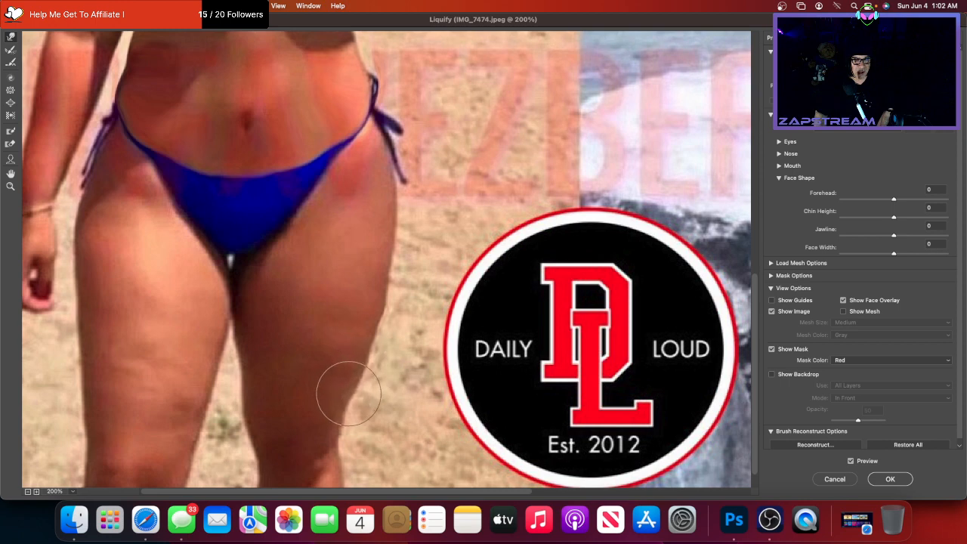
scroll(343, 376, down, 2)
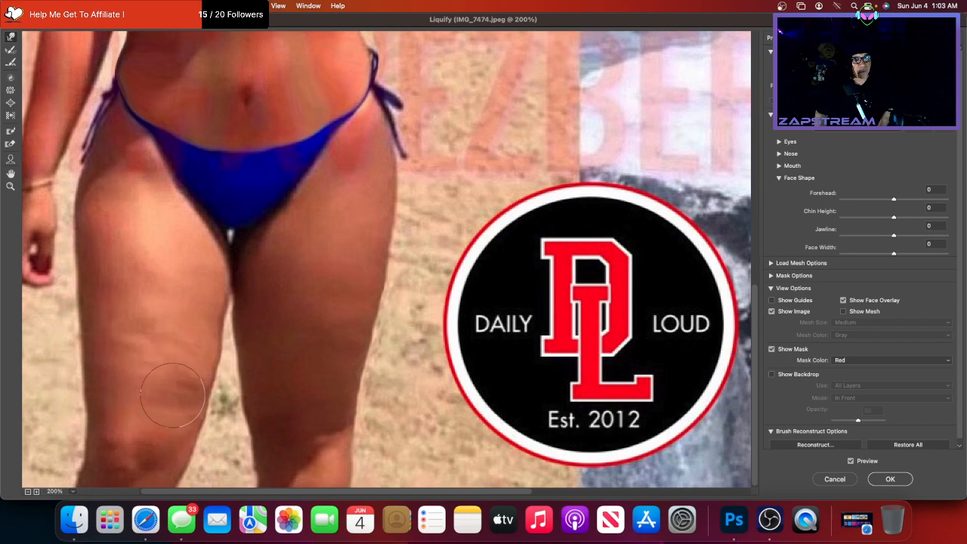
- Push the bikini top's right edge outward, then warp the waist edge out over the pale gap
scroll(204, 416, up, 5)
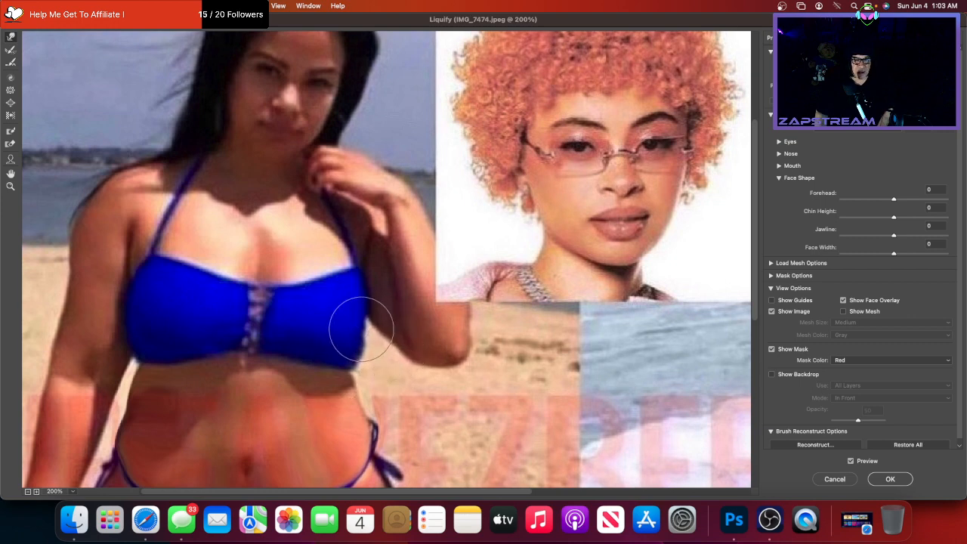
drag(361, 328, 371, 330)
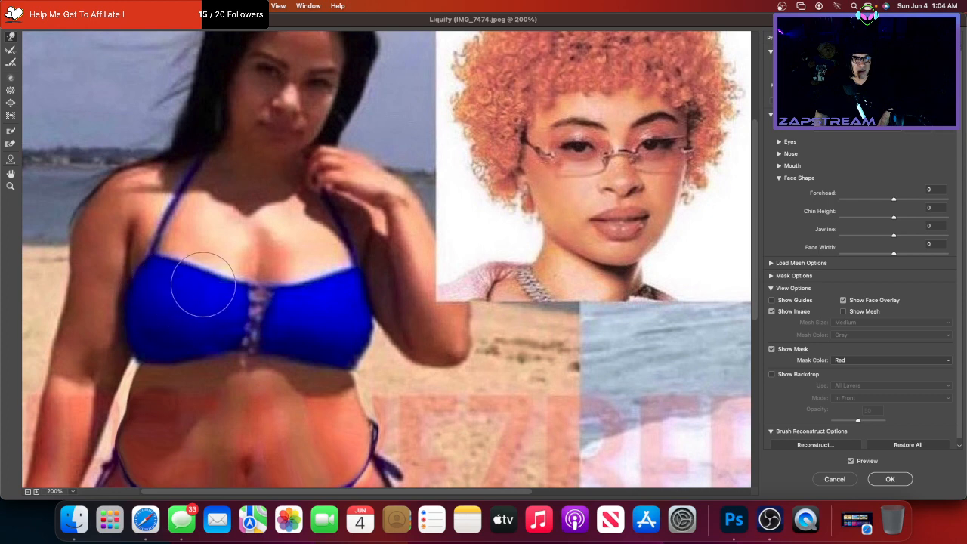
scroll(203, 282, up, 3)
scroll(203, 282, right, 3)
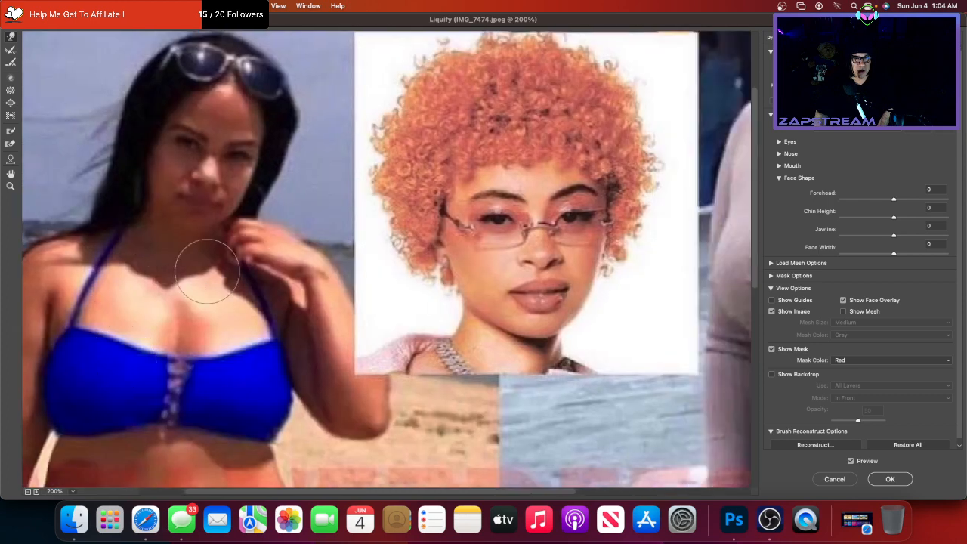
scroll(179, 216, down, 10)
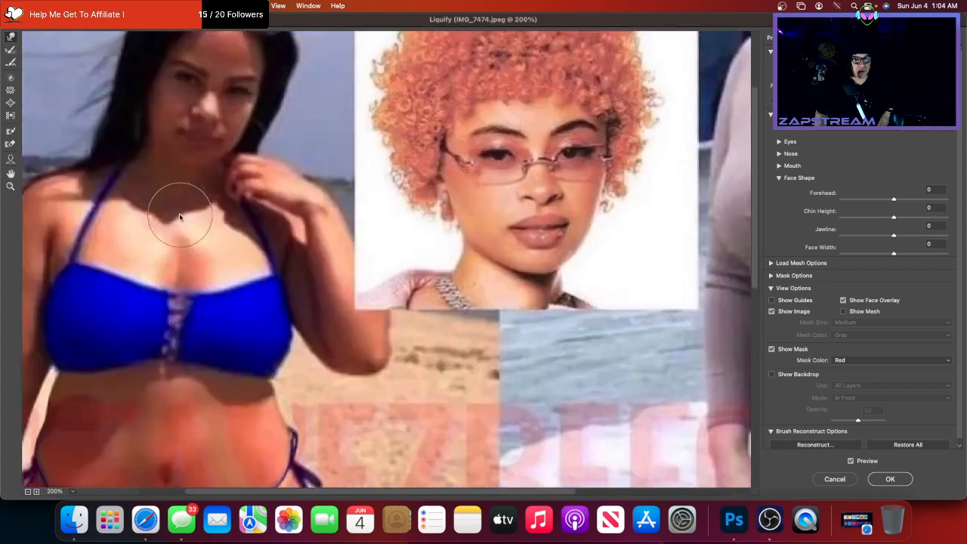
scroll(179, 217, up, 2)
scroll(179, 217, left, 2)
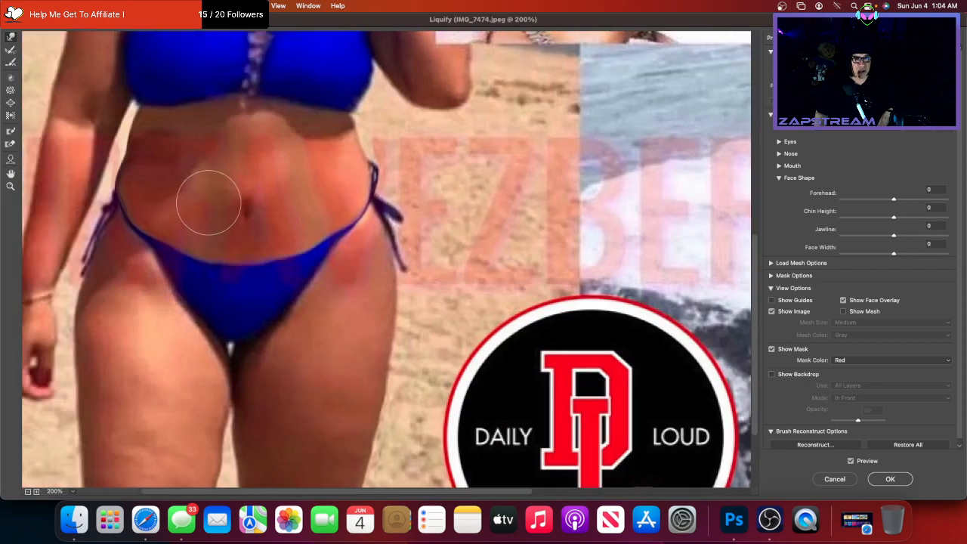
scroll(205, 201, up, 2)
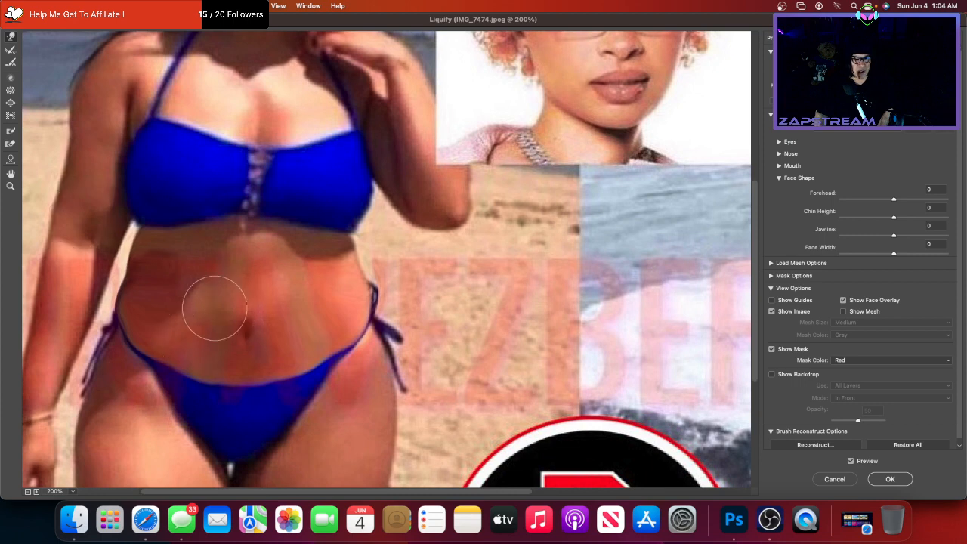
scroll(213, 312, down, 3)
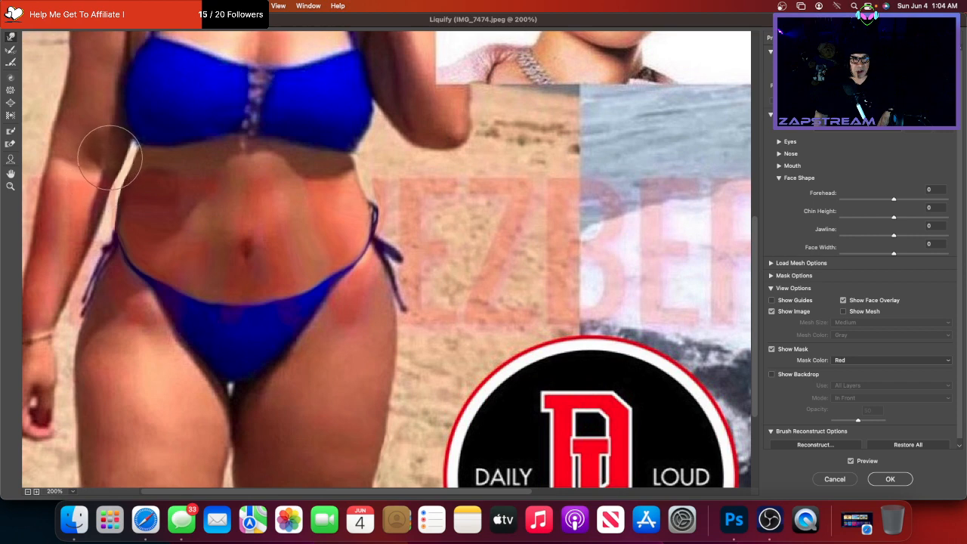
drag(110, 156, 95, 164)
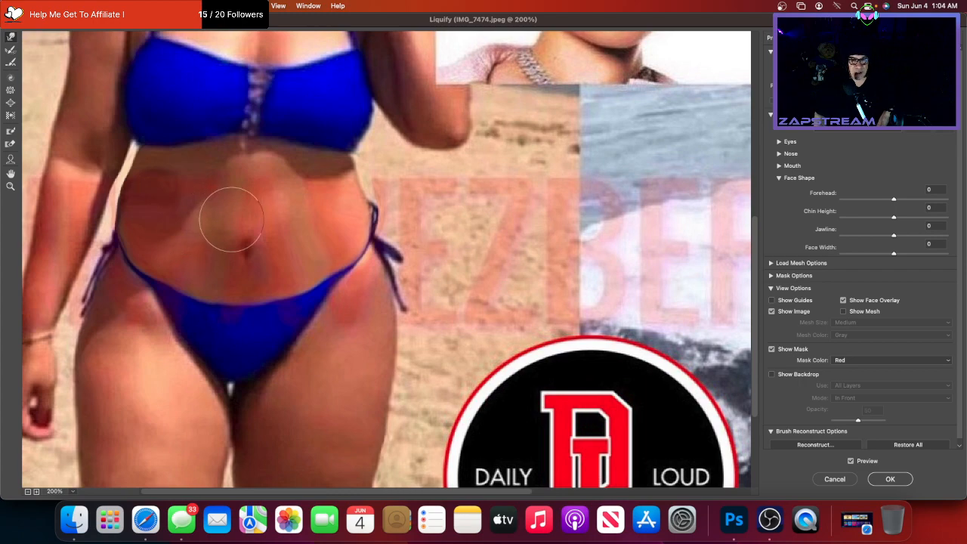
scroll(336, 234, up, 10)
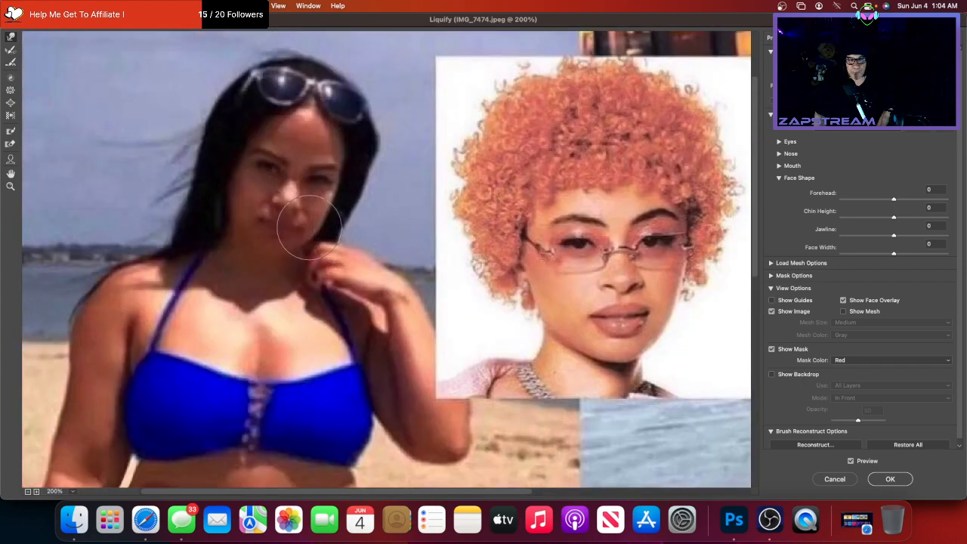
scroll(216, 192, down, 12)
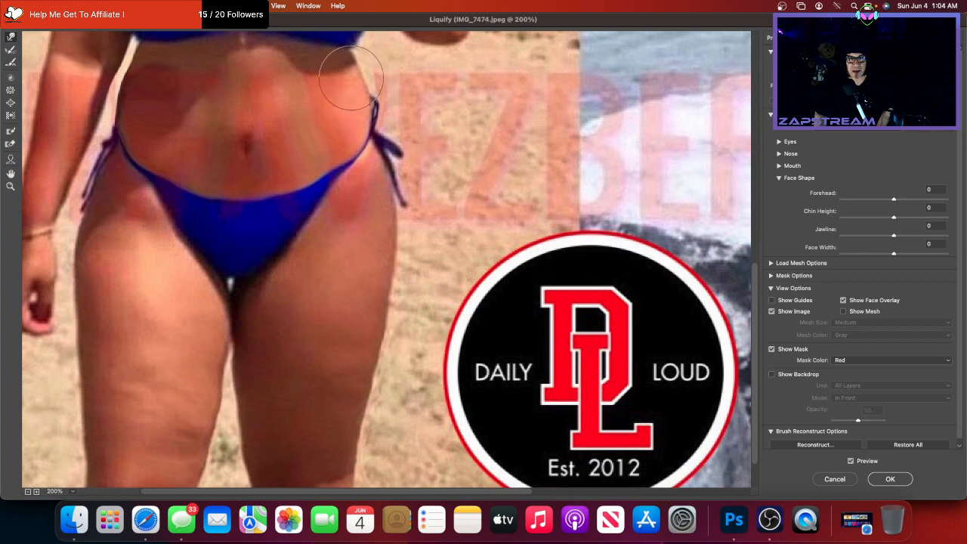
scroll(334, 86, up, 2)
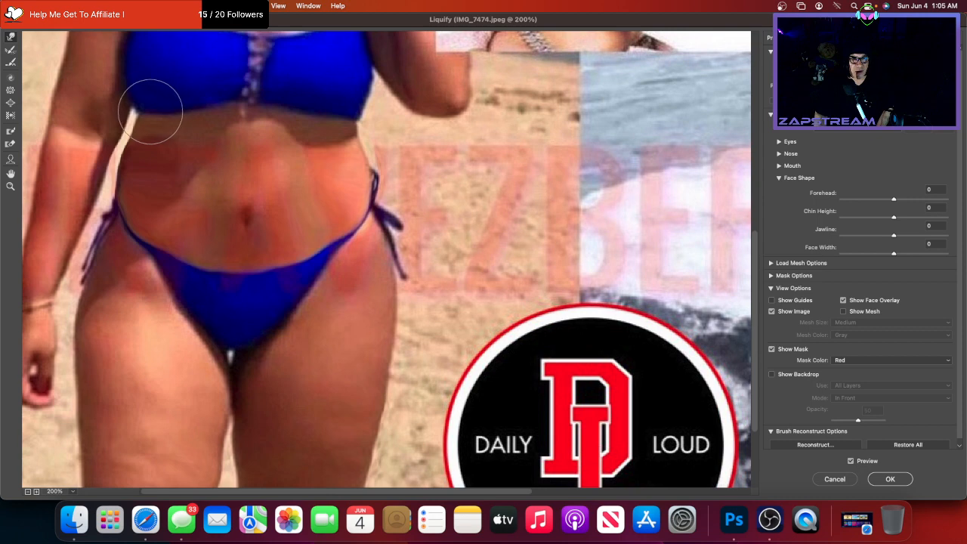
scroll(255, 163, down, 3)
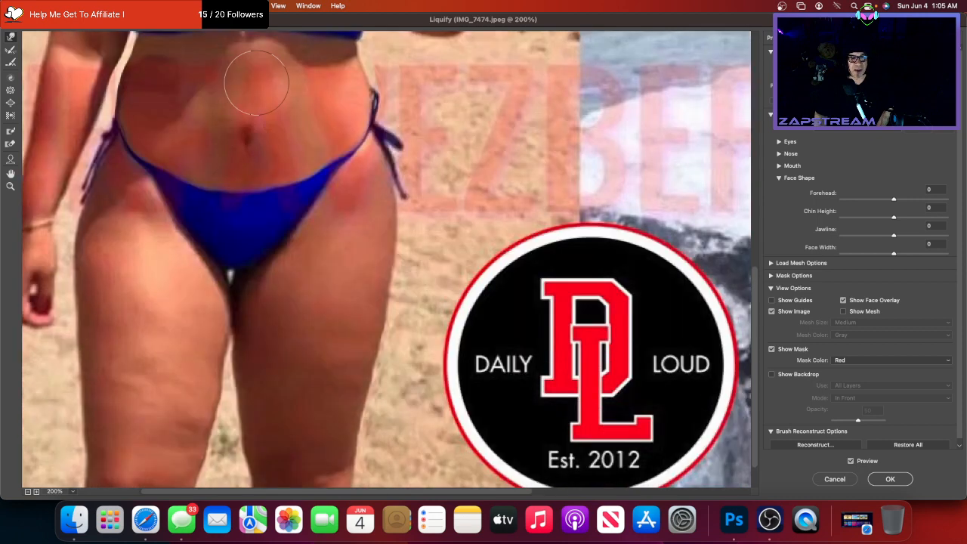
scroll(257, 161, down, 1)
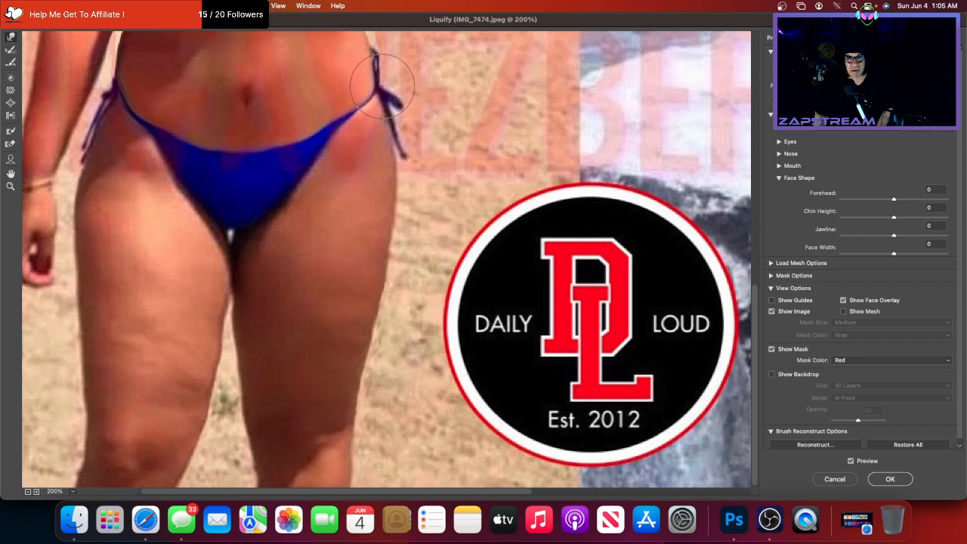
- Shift the bikini ties slightly right and push the right thigh's outer edge outward
drag(376, 72, 382, 73)
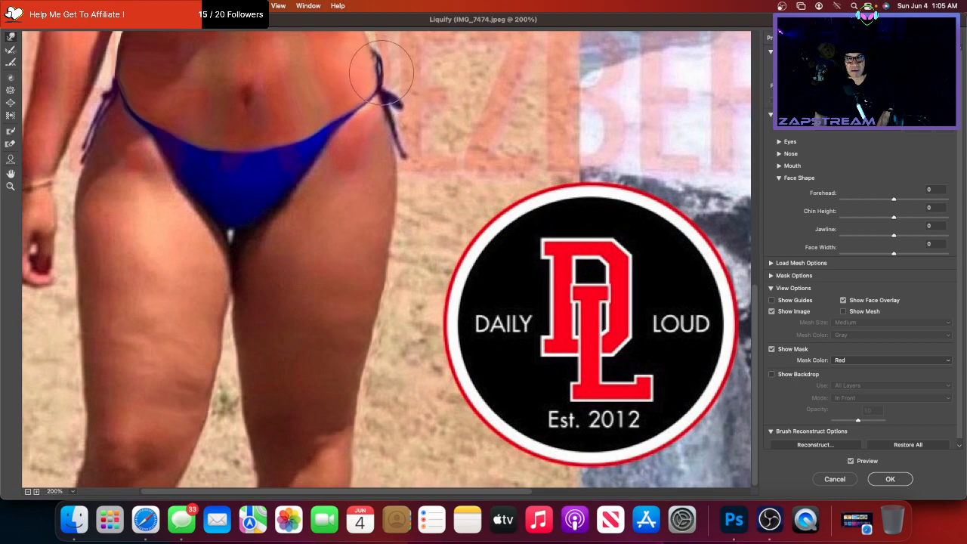
drag(379, 124, 385, 127)
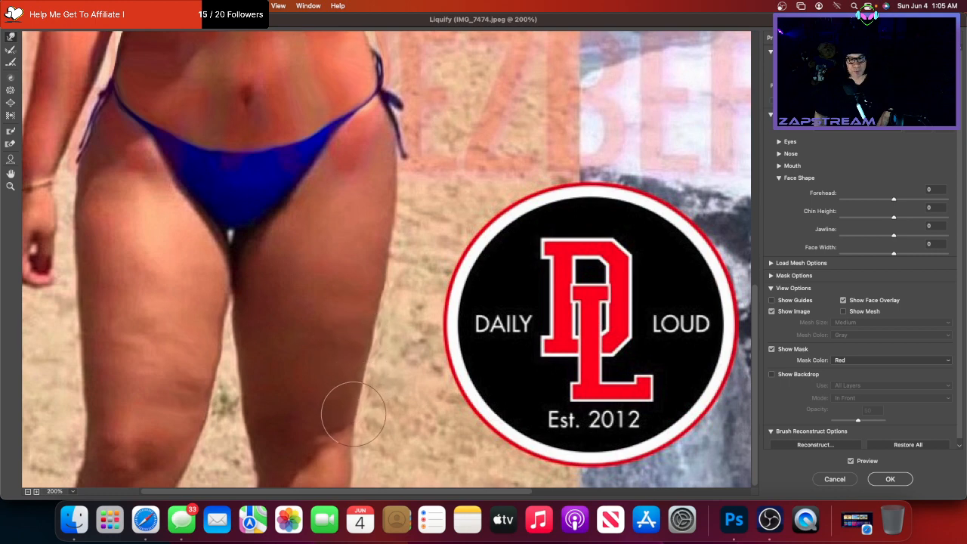
drag(352, 414, 354, 416)
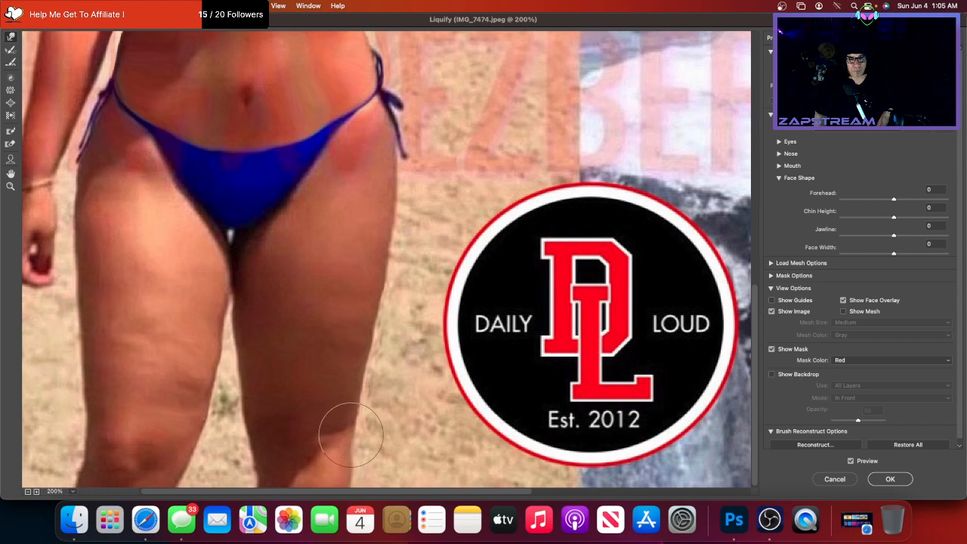
- Pan the Liquify preview across until the woman in jeans is on screen
scroll(371, 385, up, 8)
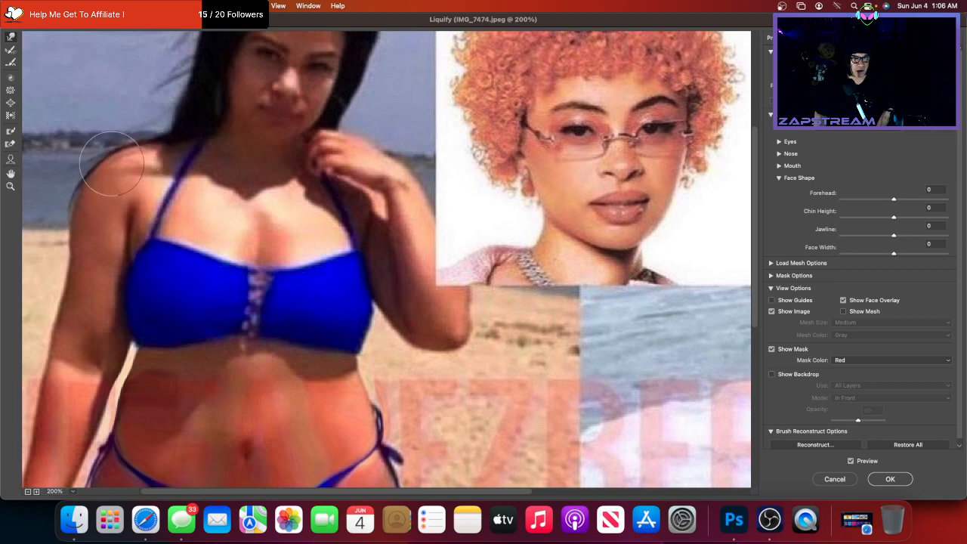
scroll(242, 230, right, 3)
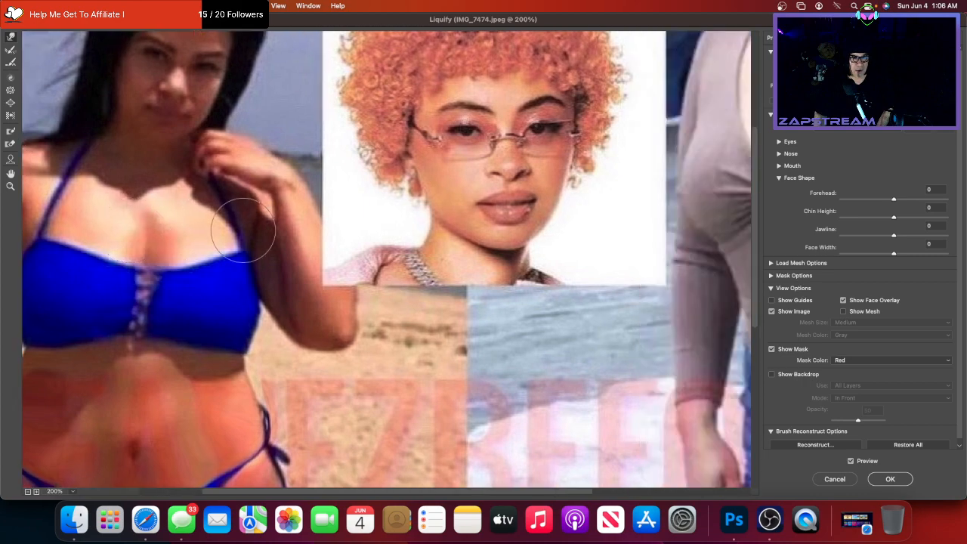
scroll(243, 230, down, 2)
scroll(313, 141, left, 3)
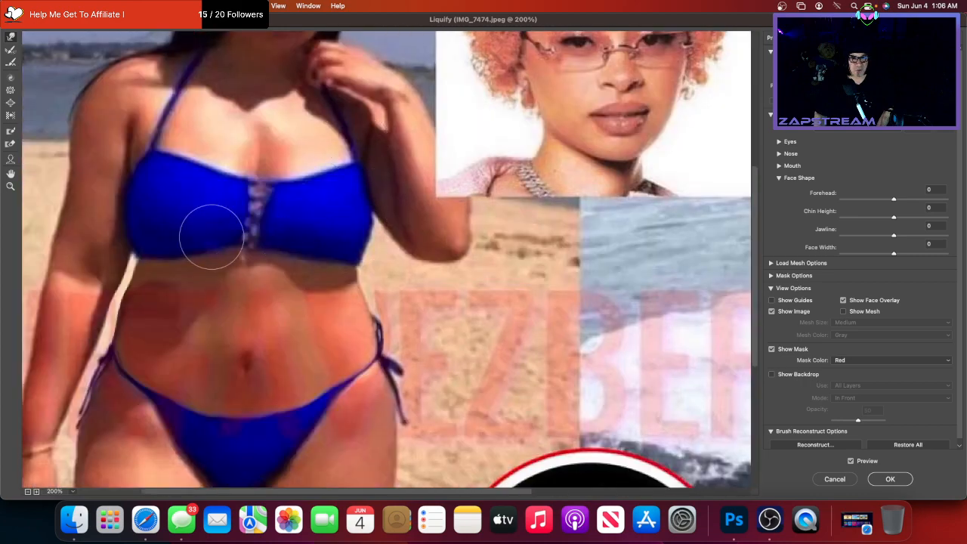
scroll(211, 237, right, 10)
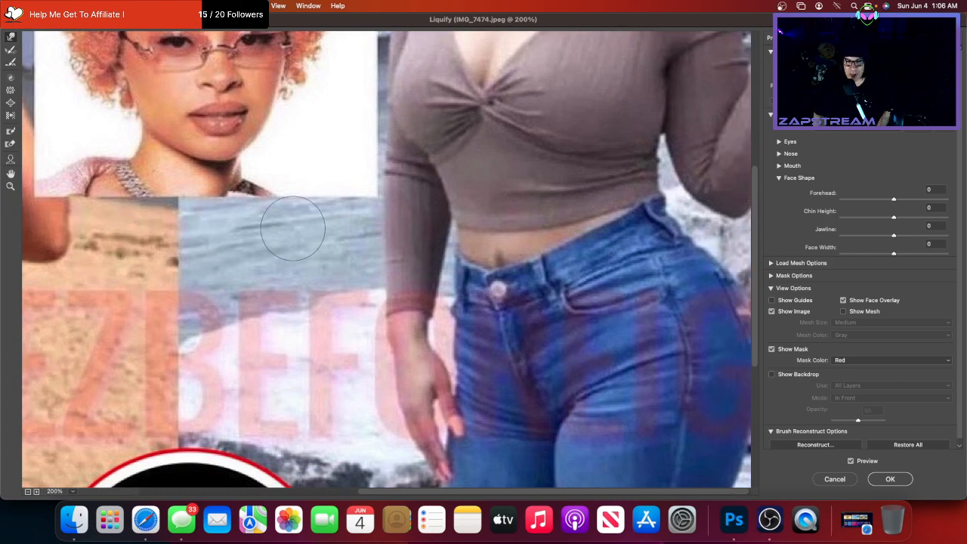
- Nudge the jeans waistband corner down and outward, and smooth the top's side and hip edges
scroll(293, 228, down, 2)
scroll(293, 232, up, 3)
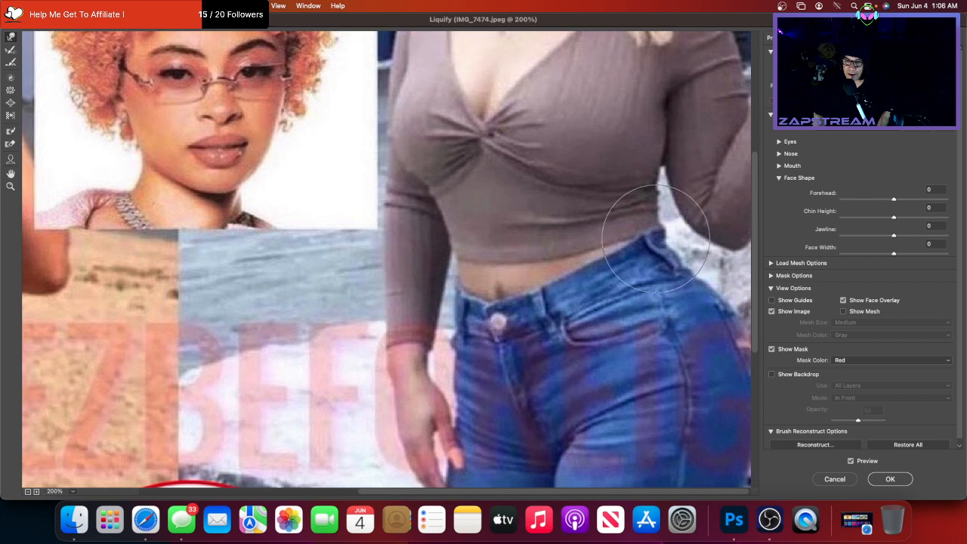
mouse_move(656, 243)
mouse_down()
mouse_move(661, 252)
mouse_move(581, 261)
mouse_move(567, 276)
mouse_up()
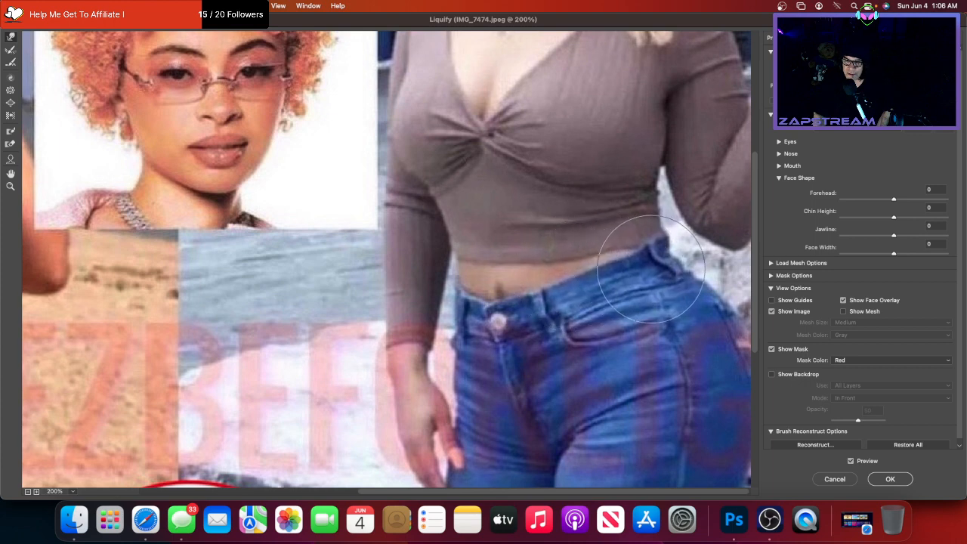
mouse_move(671, 245)
mouse_down()
mouse_move(675, 257)
mouse_move(655, 260)
mouse_move(673, 256)
mouse_up()
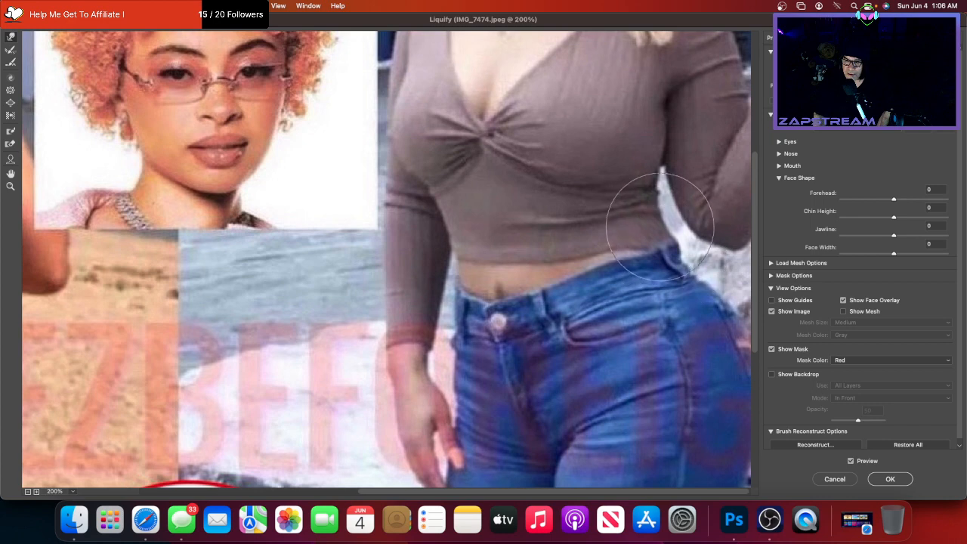
mouse_move(655, 205)
mouse_down()
mouse_move(687, 201)
mouse_move(654, 204)
mouse_up()
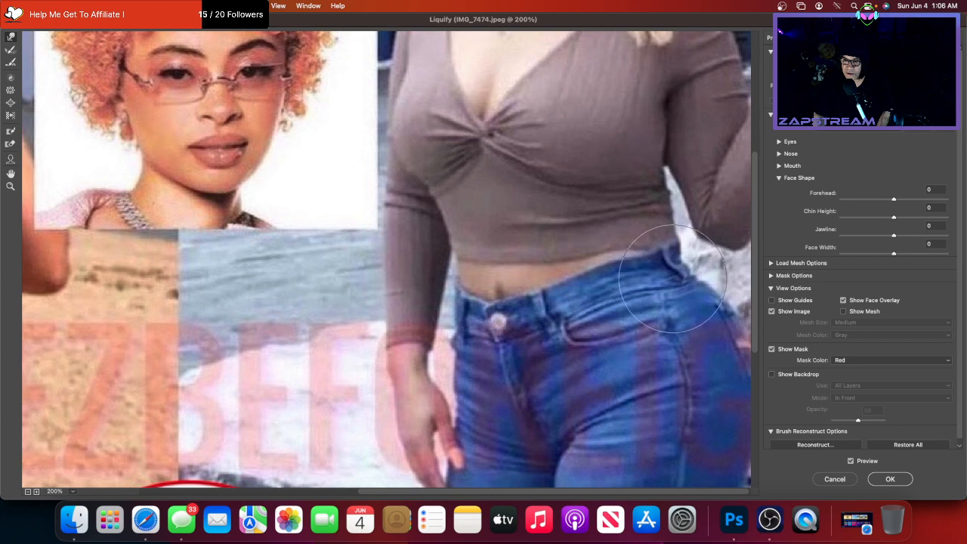
mouse_move(681, 280)
mouse_down()
mouse_move(716, 297)
mouse_move(701, 303)
mouse_up()
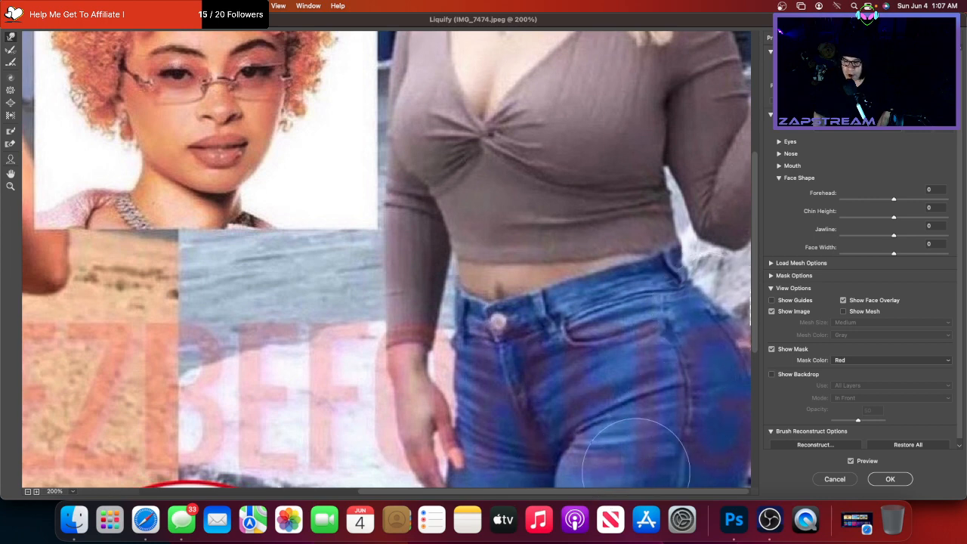
- Pull the jeans woman's right hip edge inward and push her waist edge beside the arm outward
mouse_move(744, 328)
mouse_down()
mouse_move(739, 339)
mouse_move(716, 326)
mouse_move(718, 297)
mouse_up()
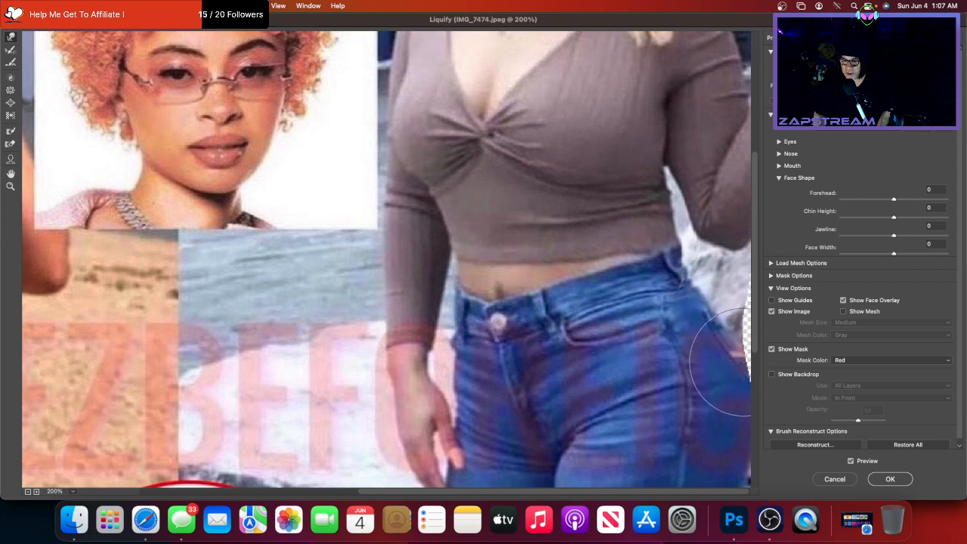
drag(748, 378, 747, 377)
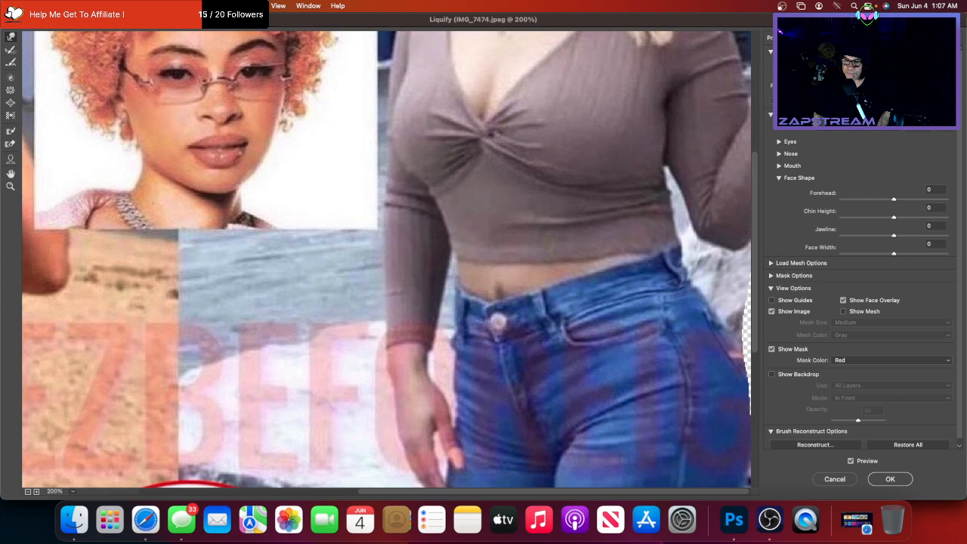
mouse_move(719, 183)
mouse_down()
mouse_move(682, 264)
mouse_move(684, 253)
mouse_move(656, 265)
mouse_up()
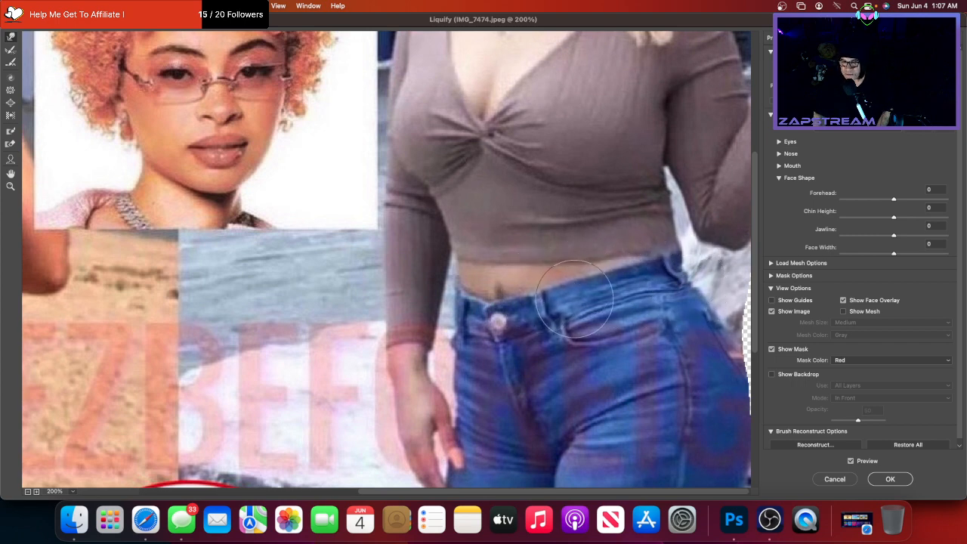
drag(678, 226, 662, 224)
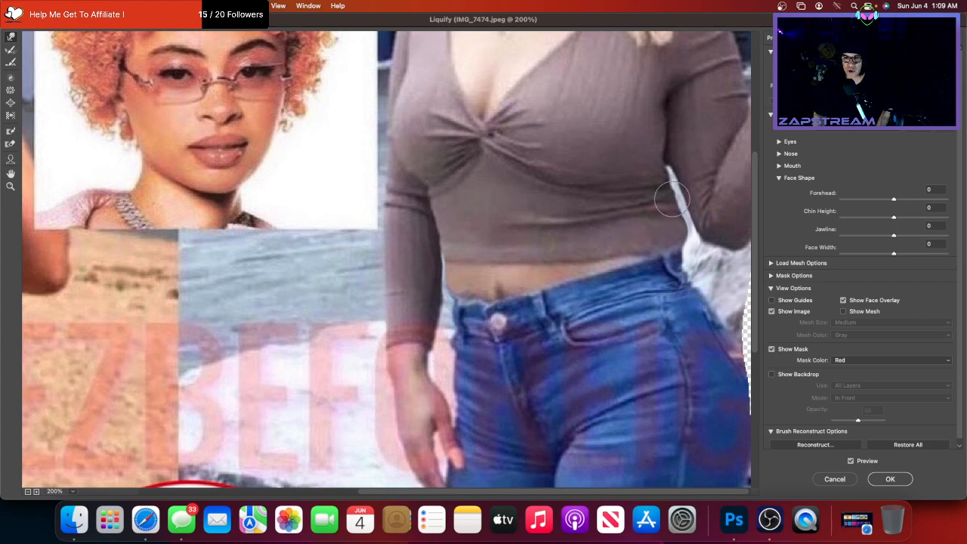
- Bulge the outer curve of the jeans woman's right thigh outward with two Forward Warp strokes
scroll(601, 227, up, 5)
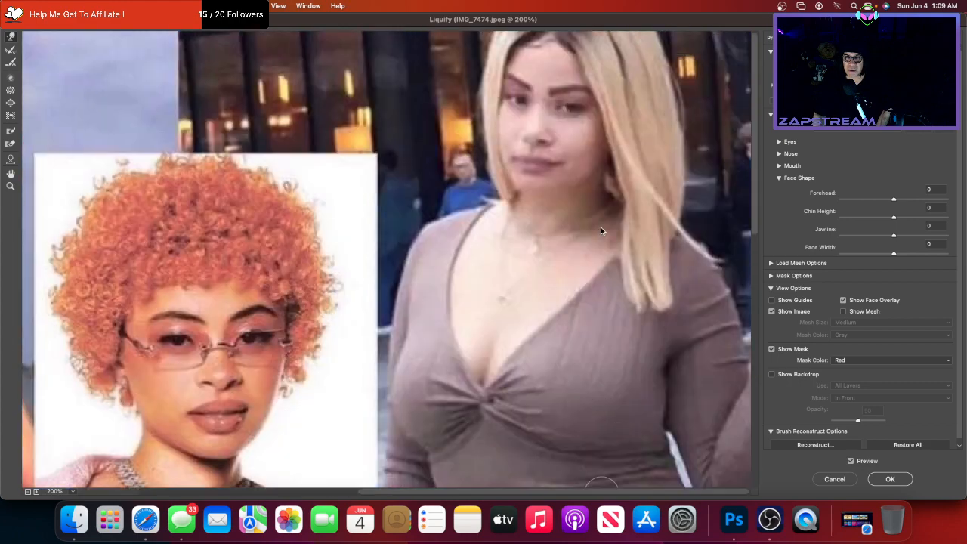
scroll(601, 227, down, 10)
scroll(601, 231, up, 5)
scroll(601, 230, down, 7)
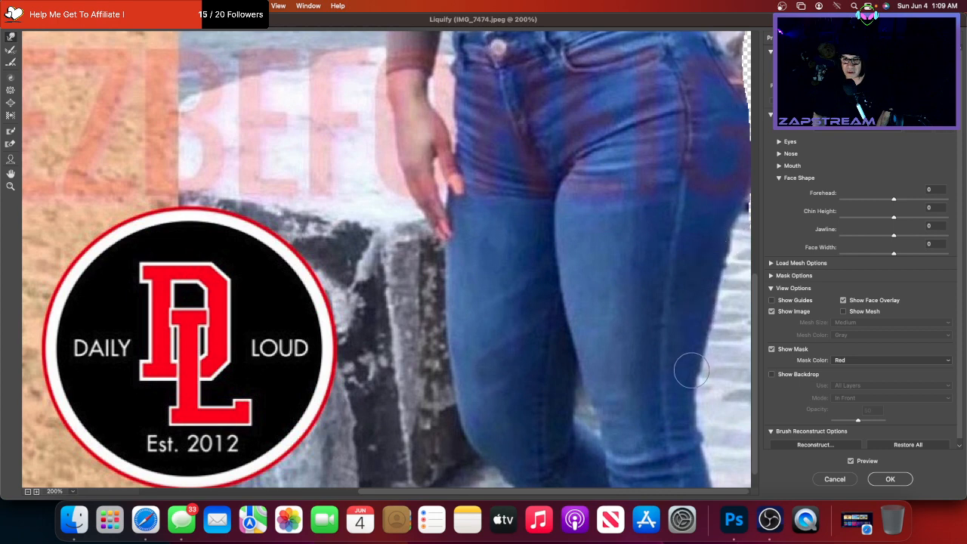
drag(691, 368, 700, 372)
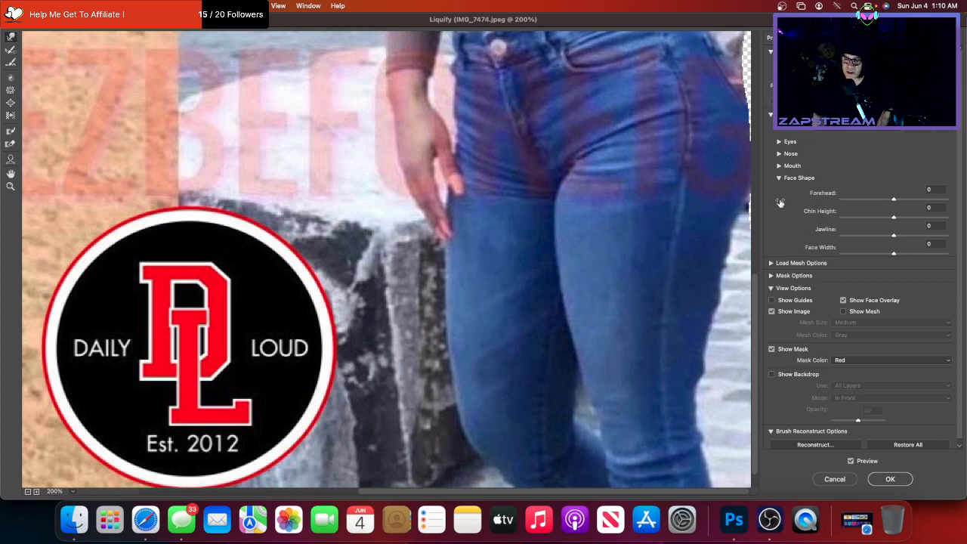
mouse_move(694, 309)
mouse_down()
mouse_move(701, 313)
mouse_move(686, 392)
mouse_move(710, 346)
mouse_move(690, 355)
mouse_move(686, 277)
mouse_move(698, 263)
mouse_move(724, 261)
mouse_move(695, 257)
mouse_move(710, 314)
mouse_move(693, 291)
mouse_move(689, 405)
mouse_move(703, 411)
mouse_move(686, 432)
mouse_move(622, 457)
mouse_move(647, 443)
mouse_move(692, 443)
mouse_move(689, 456)
mouse_move(707, 475)
mouse_up()
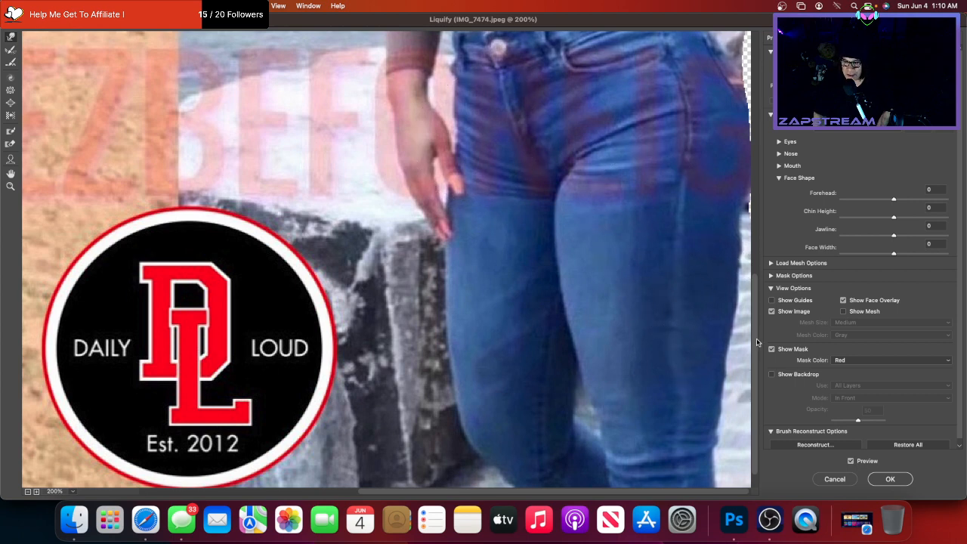
- Reshape the jeans' left hip and waistband edges, nudging the wrist edge beside them
scroll(511, 262, up, 5)
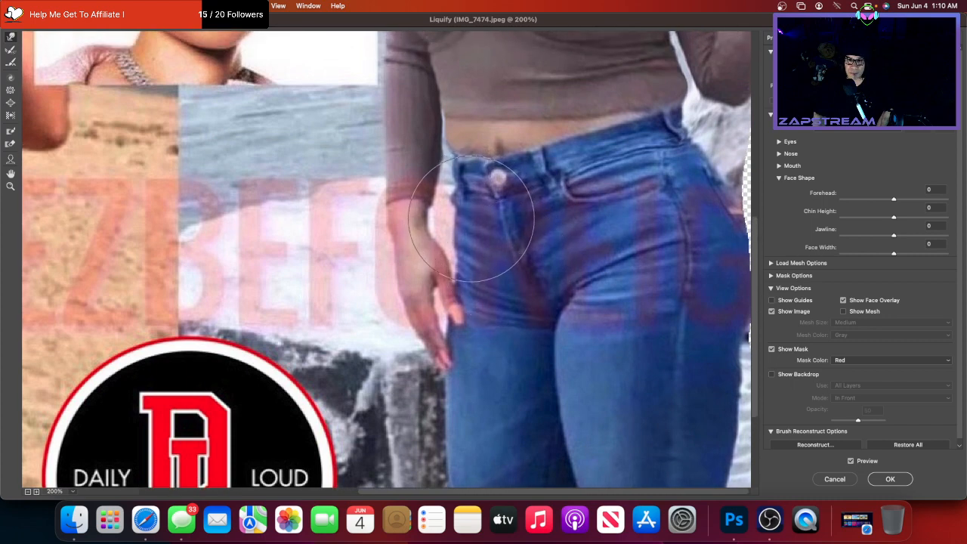
mouse_move(472, 220)
mouse_down()
mouse_move(463, 219)
mouse_move(458, 268)
mouse_up()
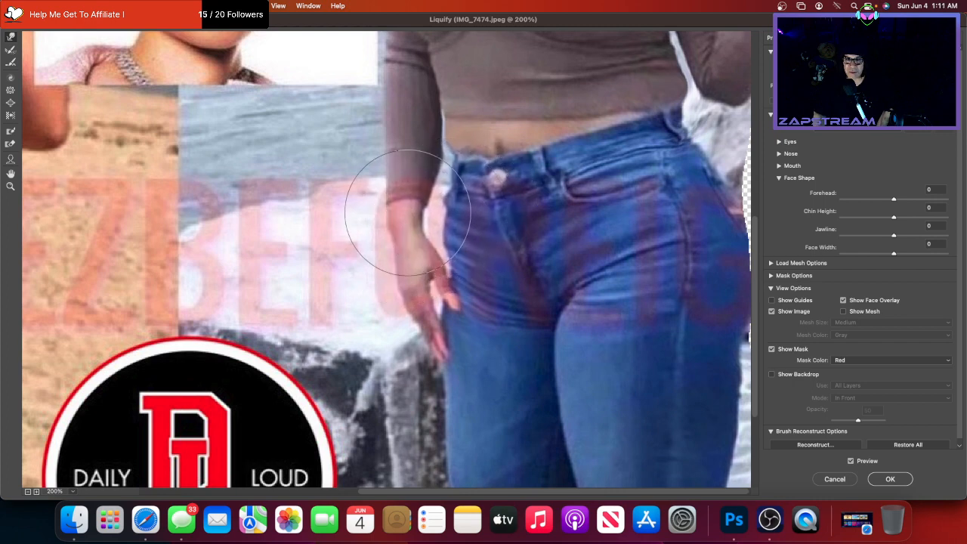
drag(408, 213, 412, 212)
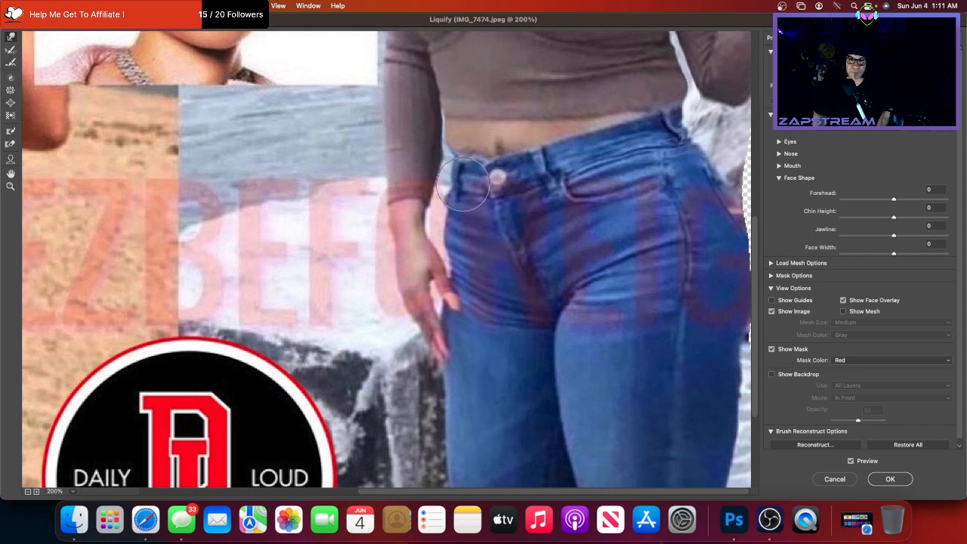
drag(463, 184, 463, 185)
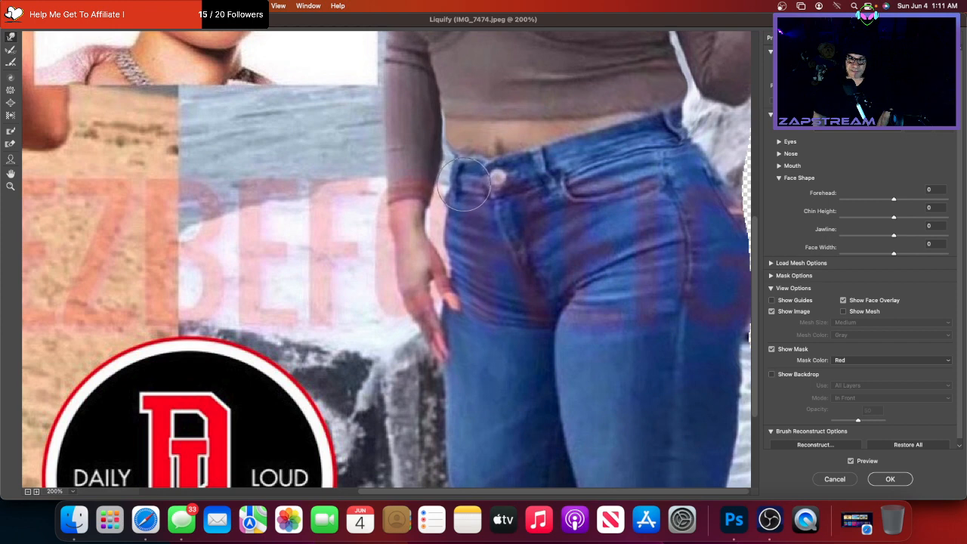
drag(457, 226, 453, 224)
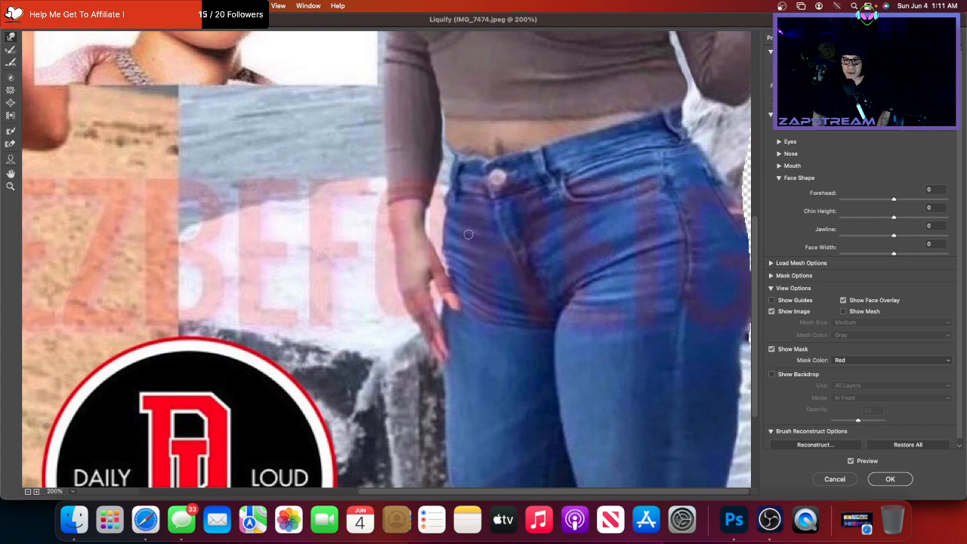
- Inspect the reshaped figures, then zoom the Liquify preview out to 100%
scroll(467, 234, down, 5)
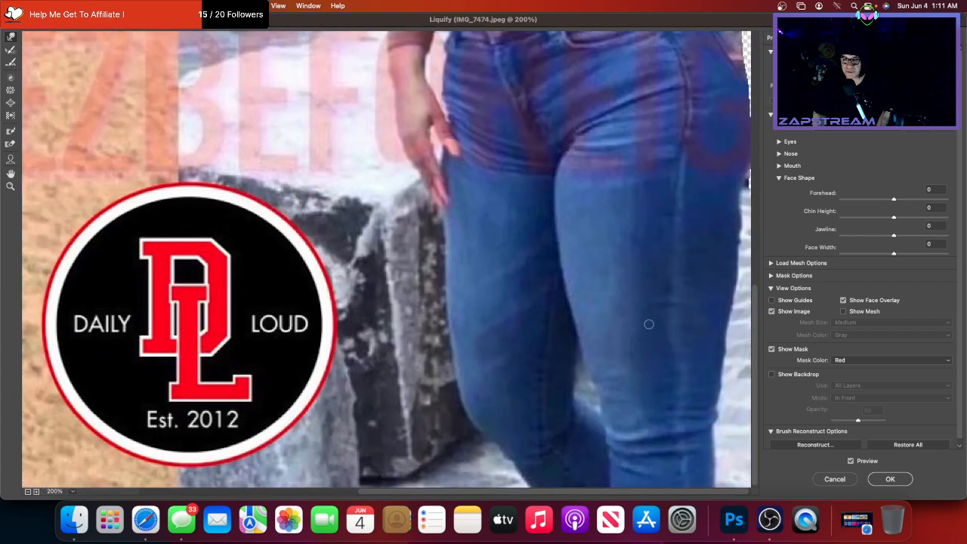
scroll(512, 220, up, 20)
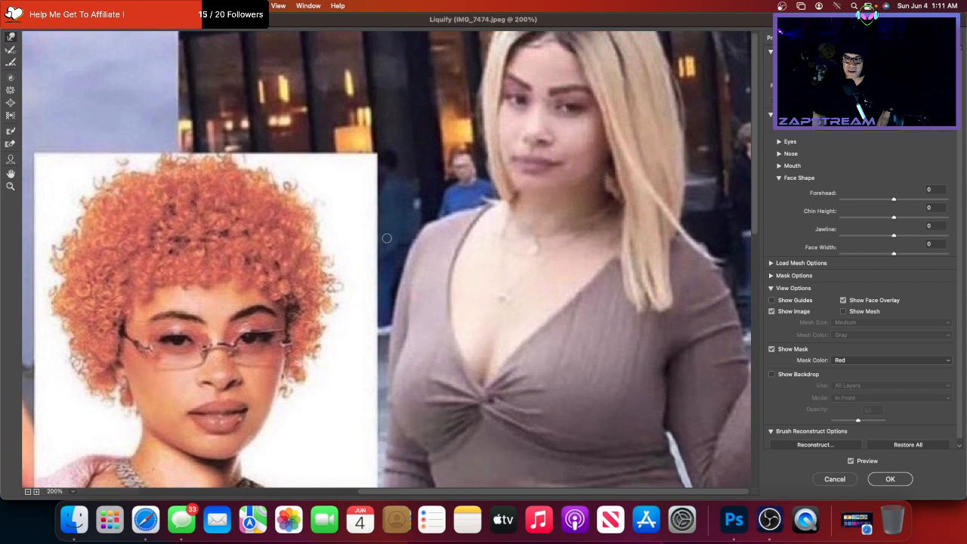
scroll(387, 238, left, 5)
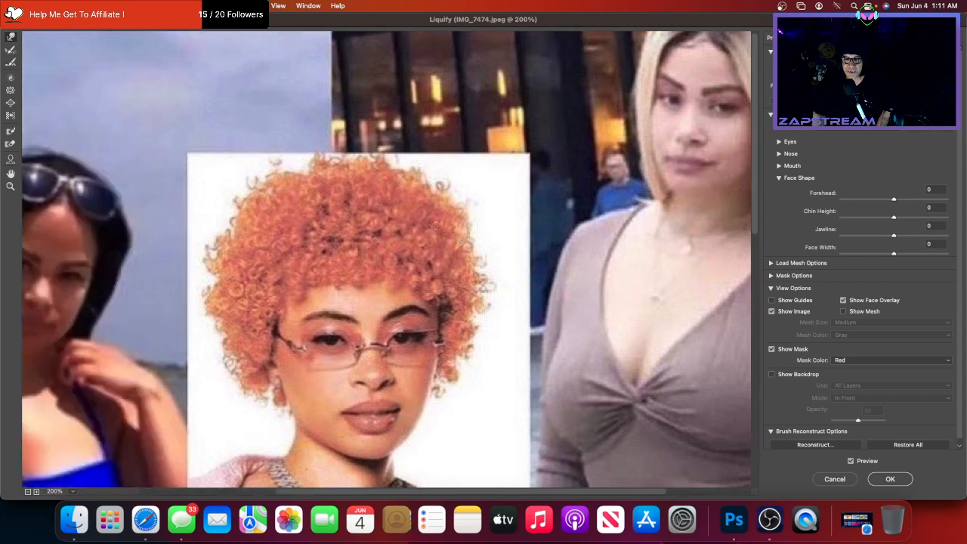
scroll(435, 224, left, 6)
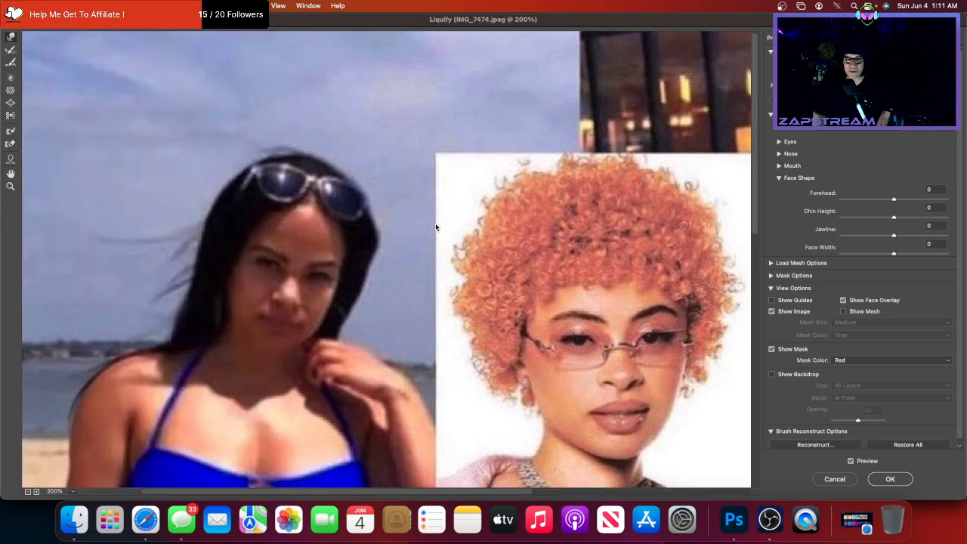
scroll(435, 224, down, 3)
scroll(435, 226, down, 5)
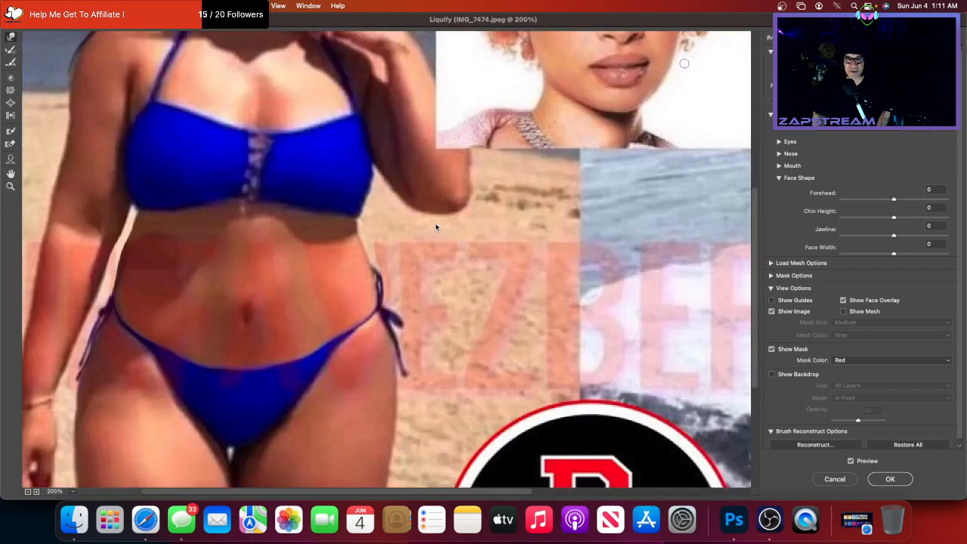
scroll(198, 93, up, 2)
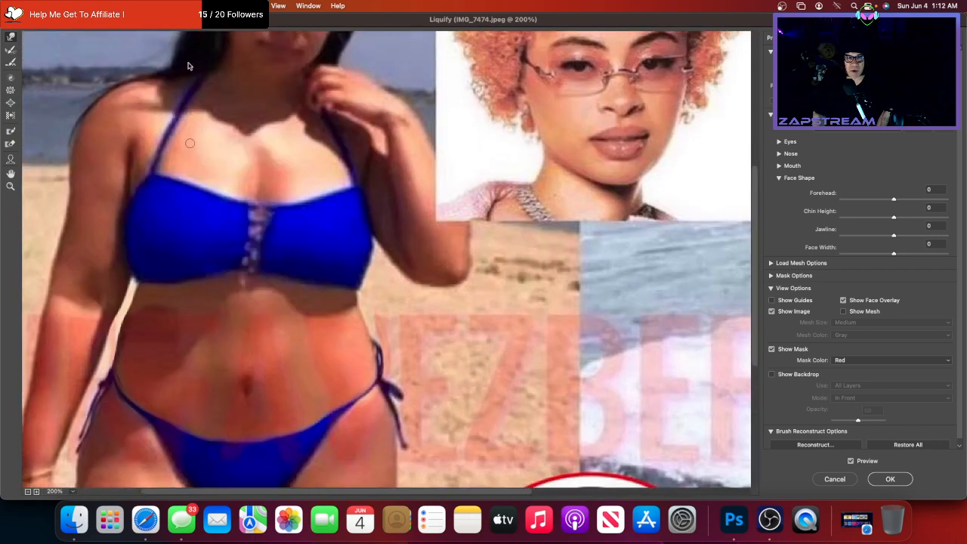
click(28, 492)
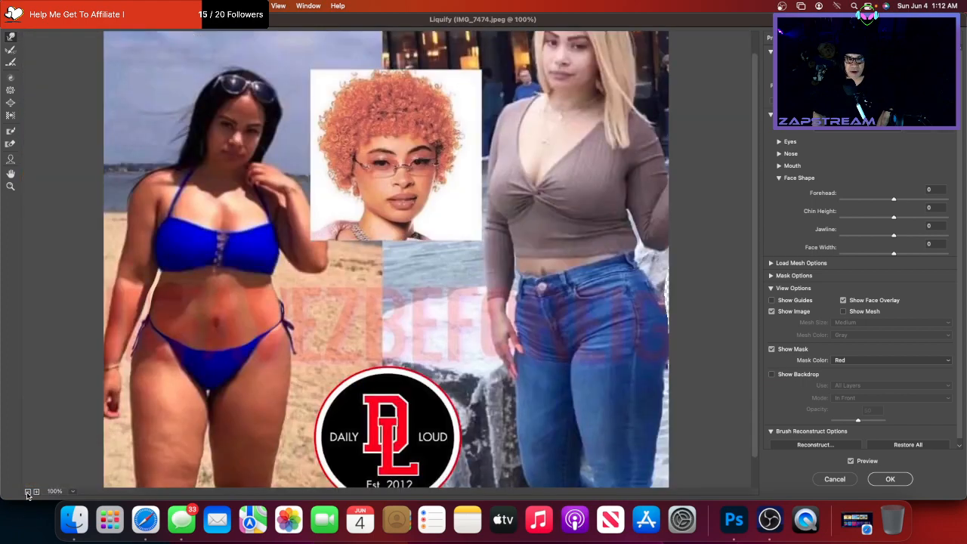
- Zoom the preview out to 66.7% and apply the Liquify changes with OK
click(27, 492)
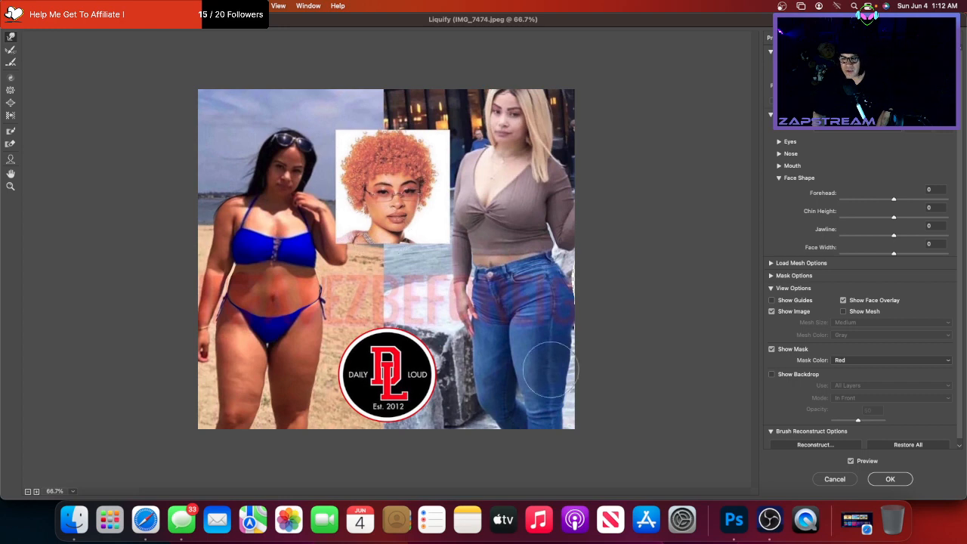
click(893, 480)
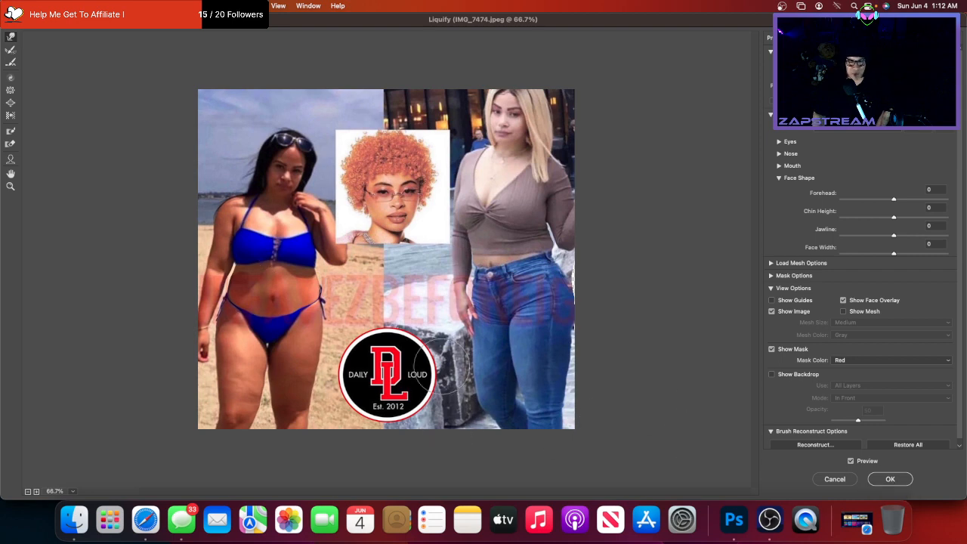
click(890, 481)
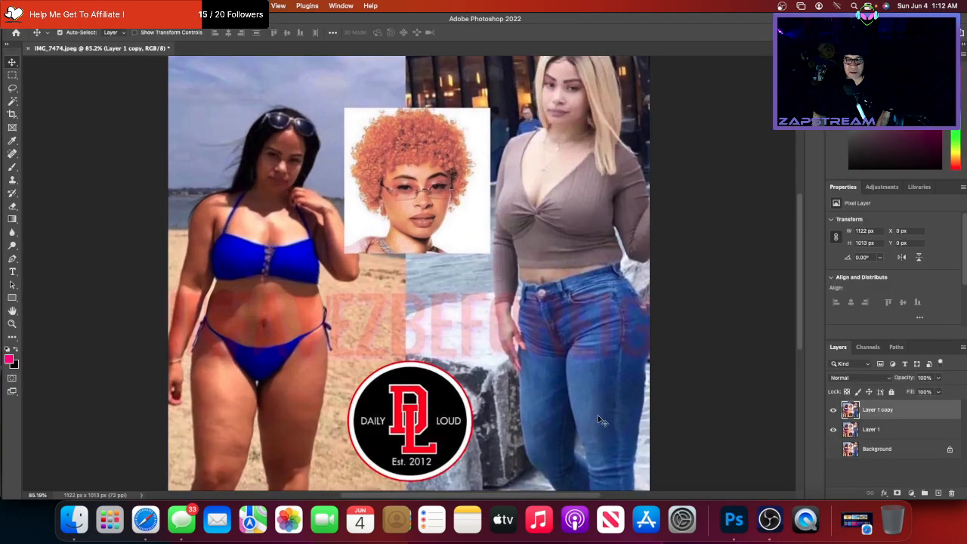
click(833, 409)
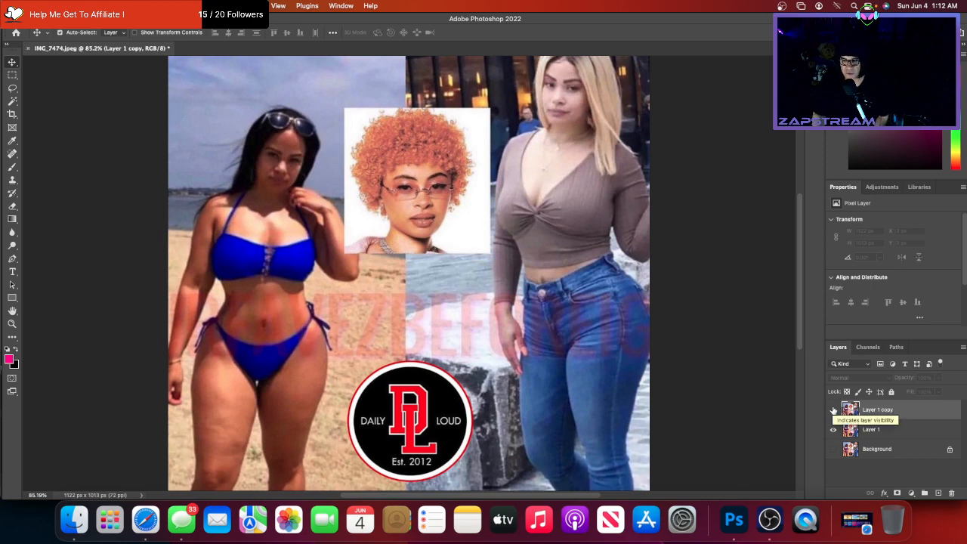
click(833, 410)
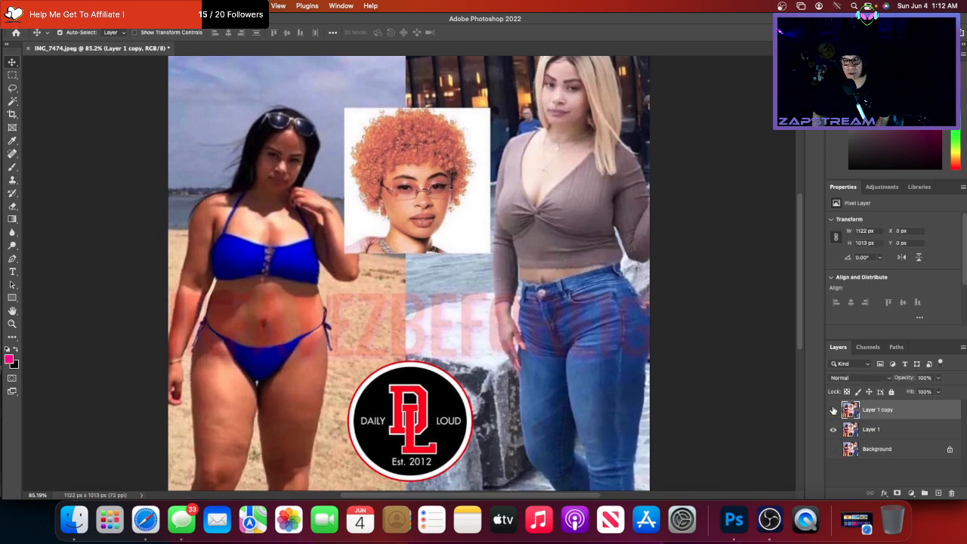
click(834, 409)
click(833, 409)
click(833, 410)
click(833, 410)
key(ctrl+Up)
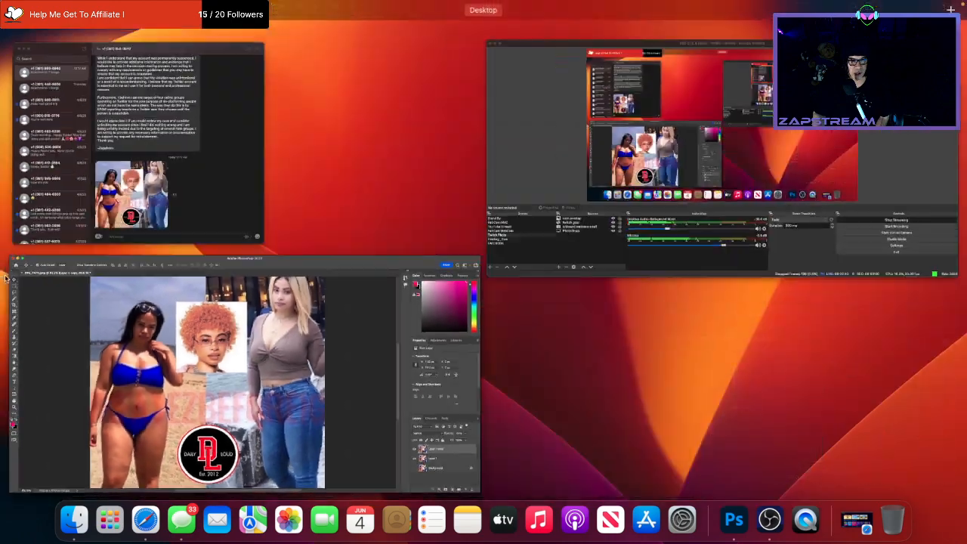
click(63, 284)
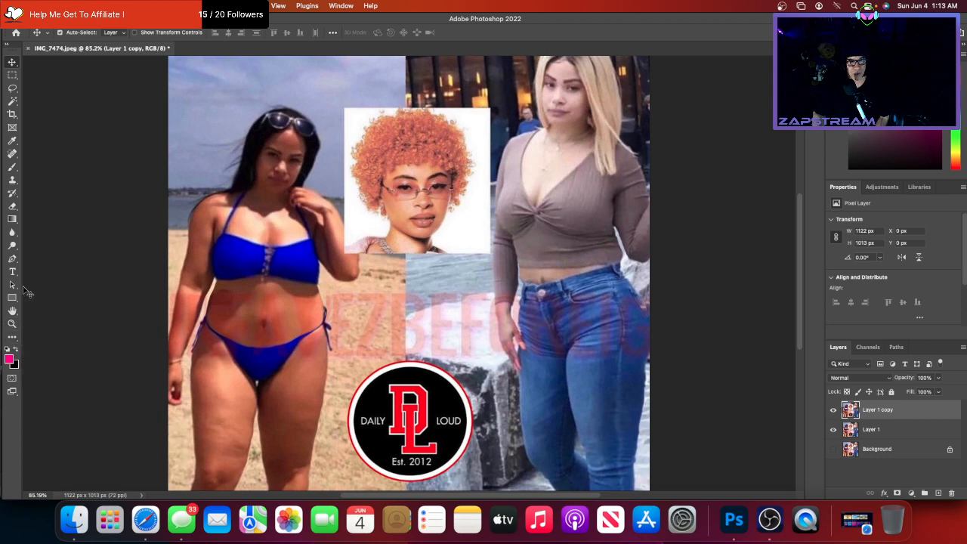
- Select the Burn Tool (Midtones, 50% exposure) from the Dodge tool flyout
click(12, 246)
click(12, 245)
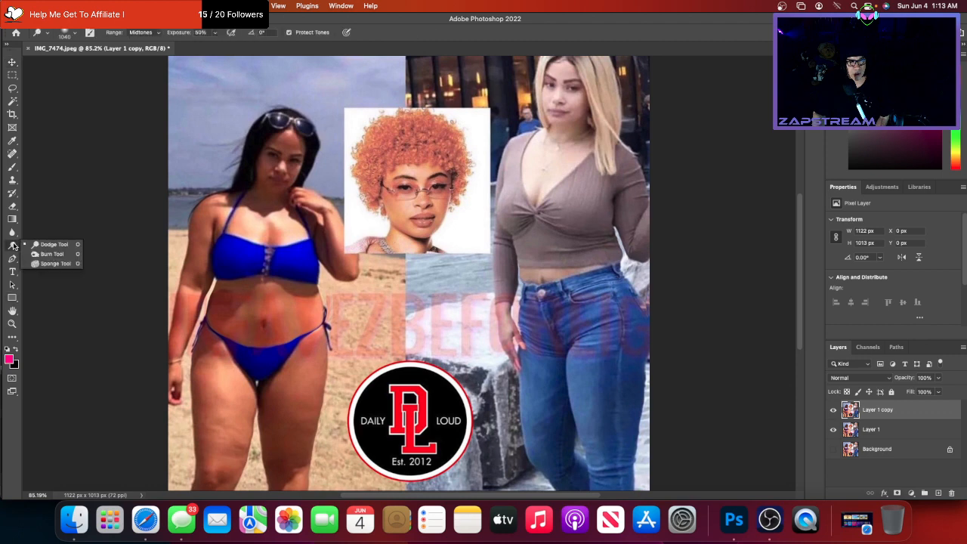
click(50, 254)
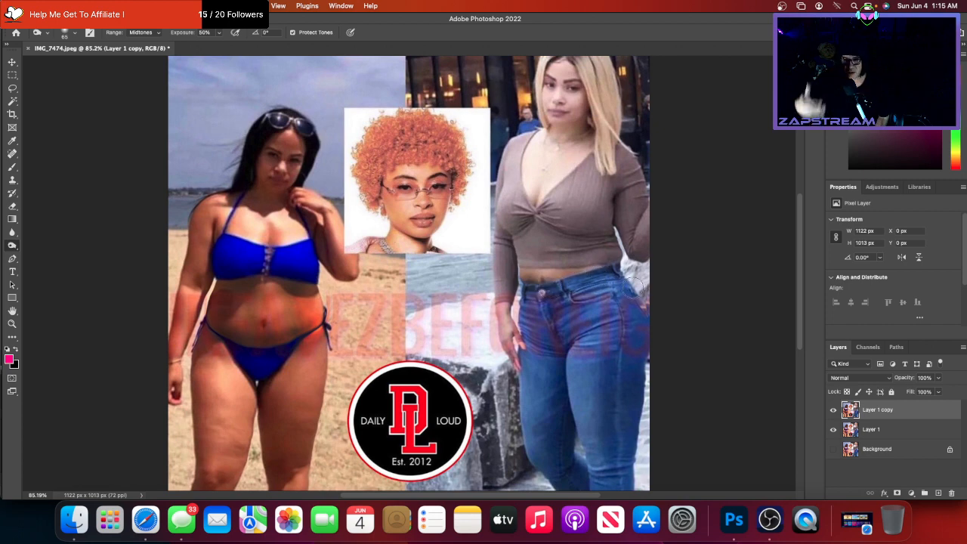
- Switch from the Photoshop collage to the OBS streaming window
scroll(633, 285, left, 2)
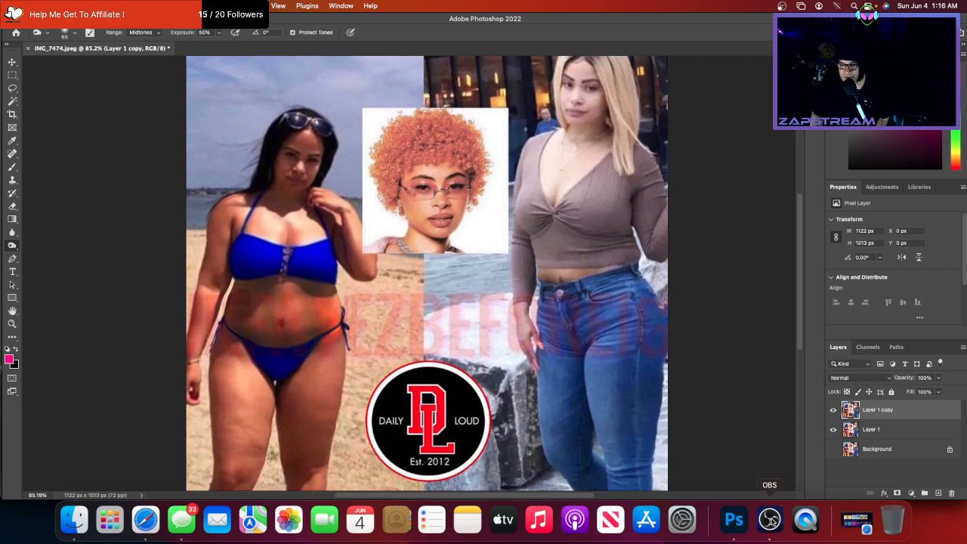
click(770, 520)
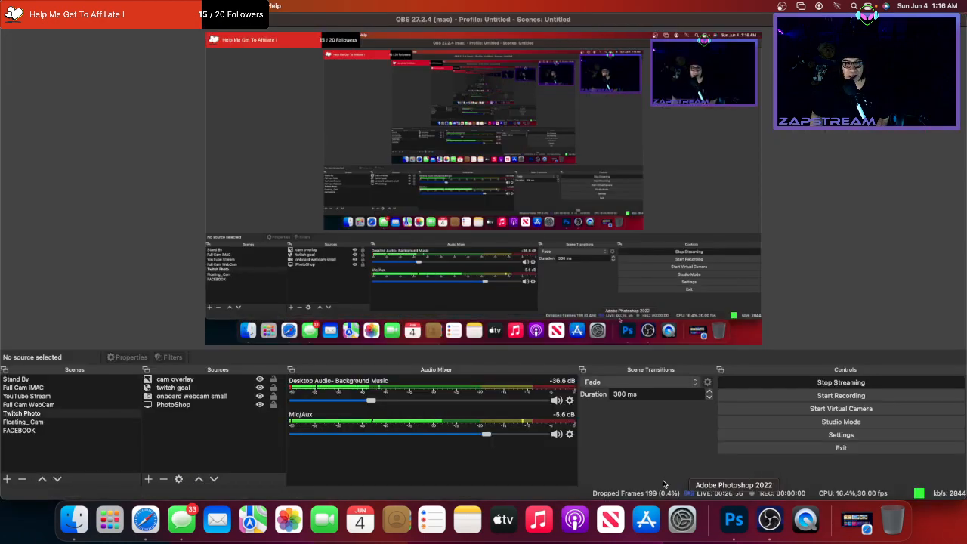